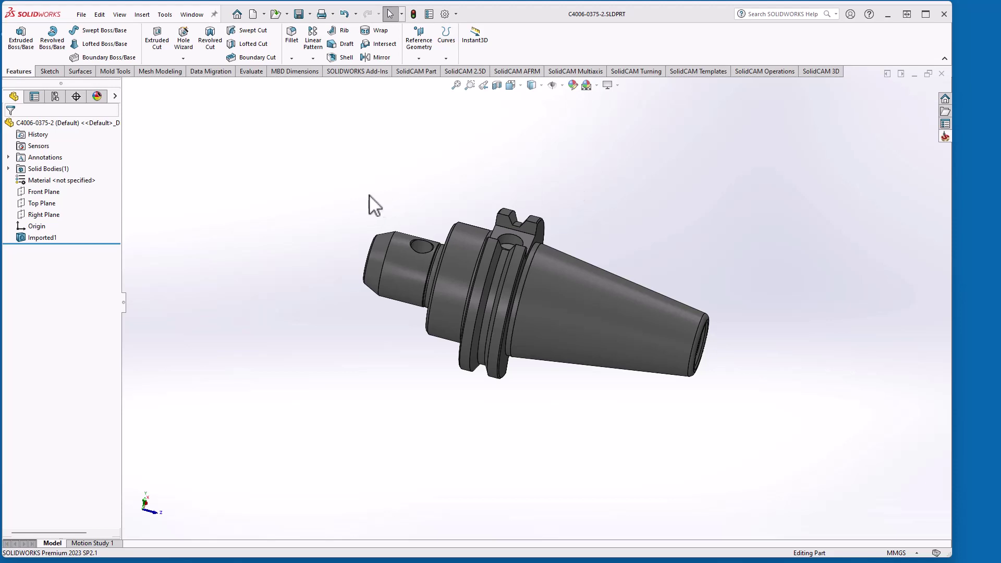
Orbit the holder to inspect it, including the flange hole and slots
{"action": "middle_click_drag", "start_coordinate": [235, 245], "coordinate": [217, 230]}
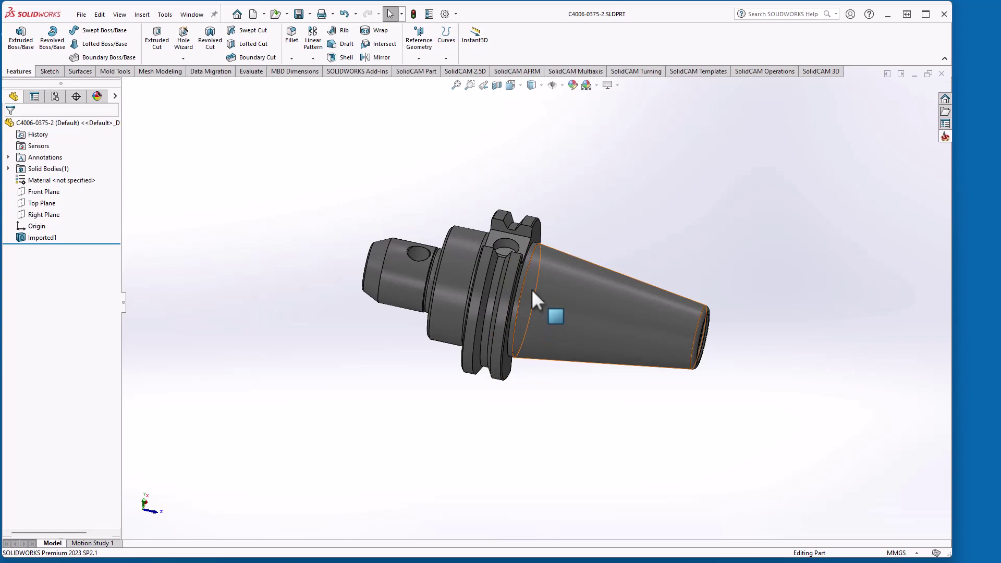
{"action": "middle_click_drag", "start_coordinate": [521, 302], "coordinate": [525, 291]}
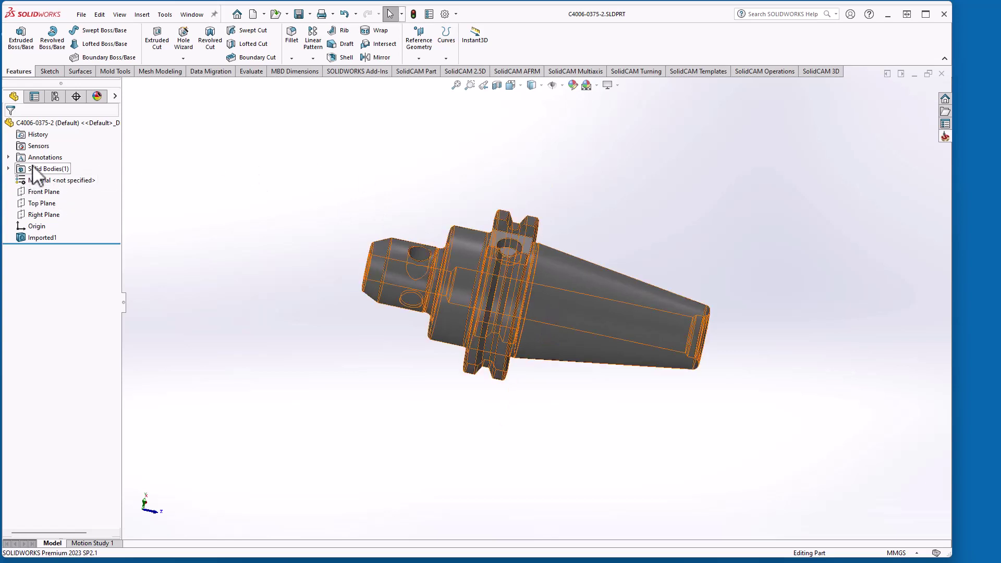
{"action": "left_click", "coordinate": [35, 228]}
{"action": "middle_click_drag", "start_coordinate": [267, 244], "coordinate": [262, 240]}
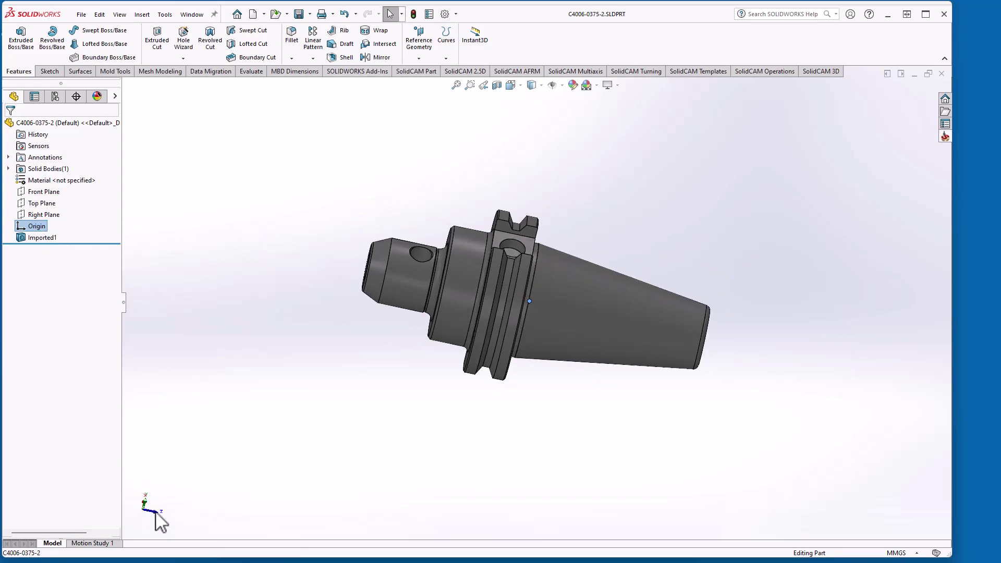
{"action": "middle_click_drag", "start_coordinate": [270, 367], "coordinate": [232, 398]}
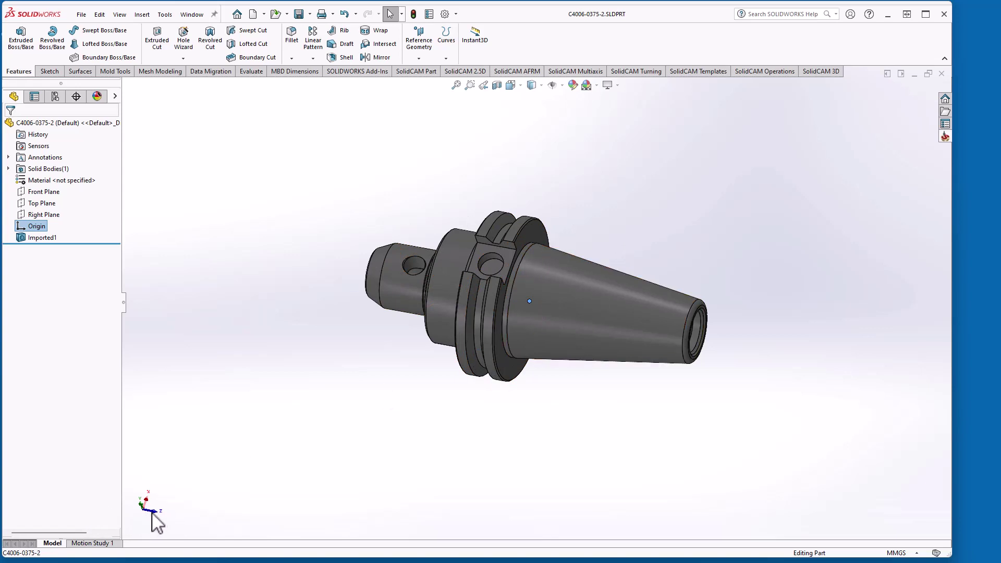
{"action": "middle_click_drag", "start_coordinate": [226, 465], "coordinate": [254, 455]}
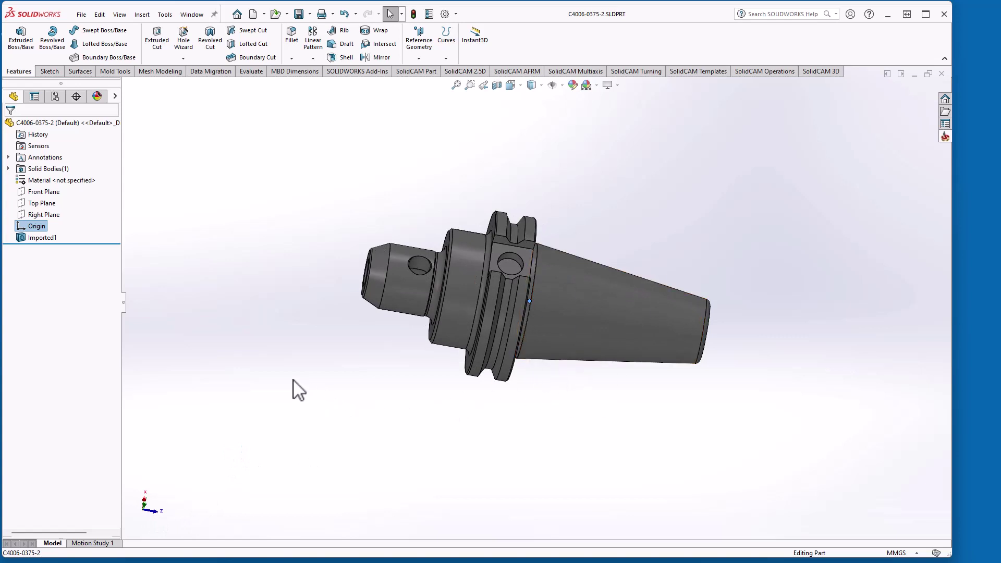
Start a new coordinate system positioned at the part origin (Point1@Origin)
{"action": "left_click", "coordinate": [415, 47]}
{"action": "left_click", "coordinate": [313, 58]}
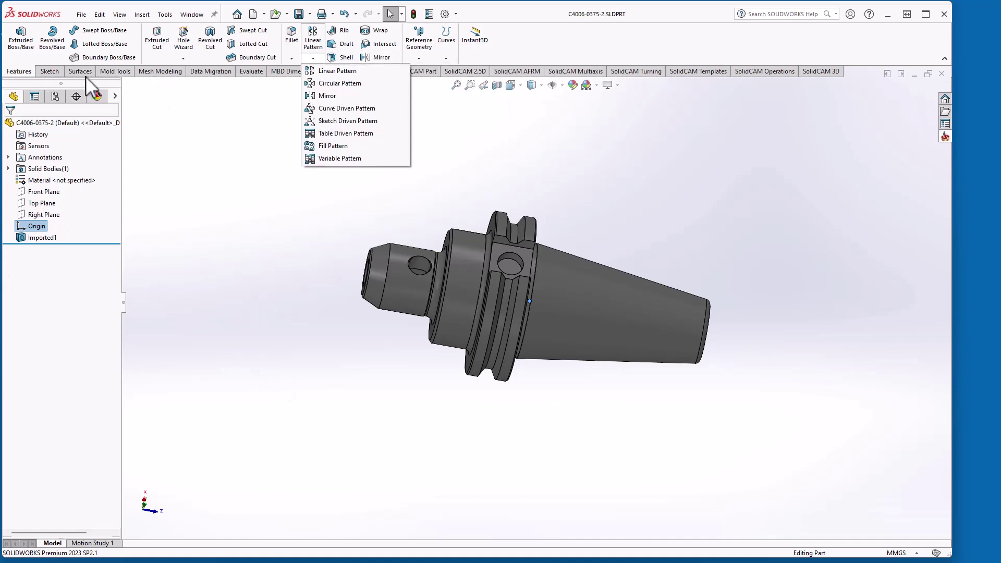
{"action": "left_click", "coordinate": [419, 57]}
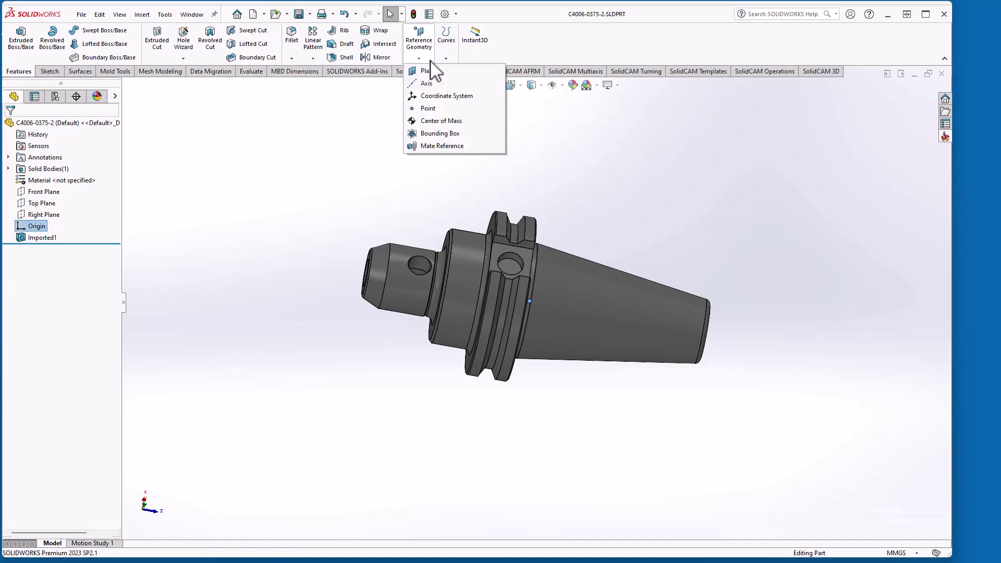
{"action": "left_click", "coordinate": [428, 97]}
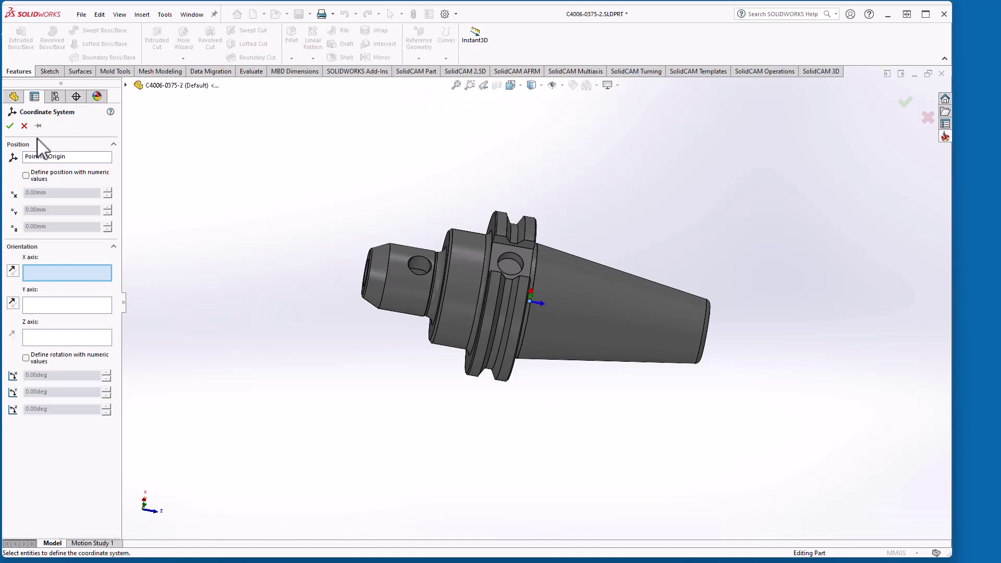
{"action": "left_click", "coordinate": [69, 157]}
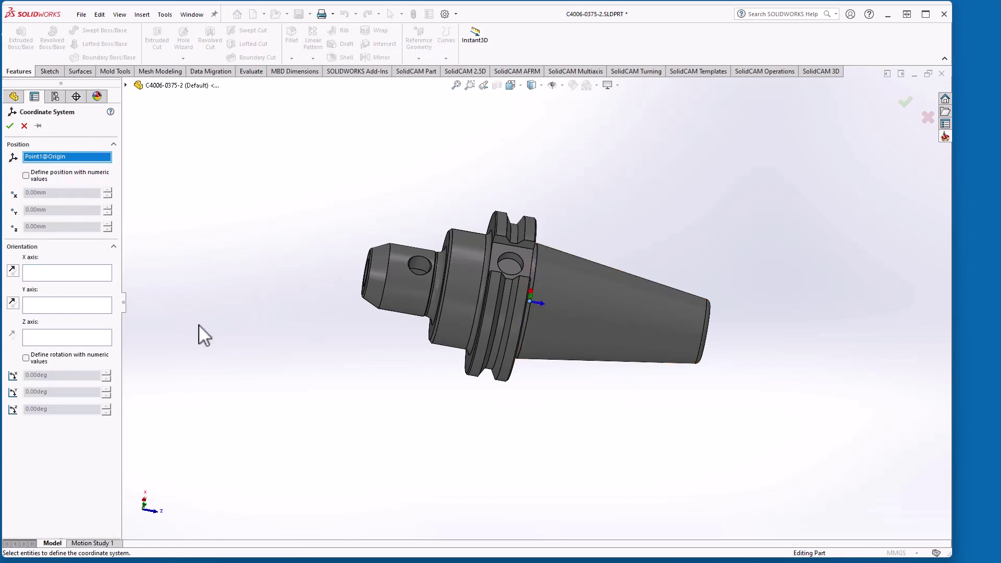
Set its Z axis from the tapered-end bore face and confirm Coordinate System1
{"action": "middle_click_drag", "start_coordinate": [198, 325], "coordinate": [176, 317]}
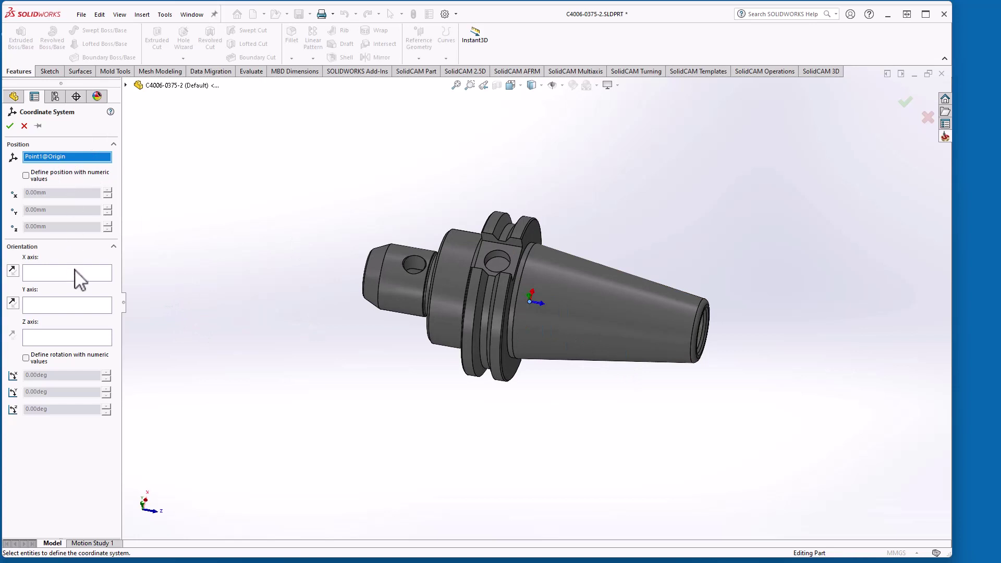
{"action": "left_click", "coordinate": [60, 338]}
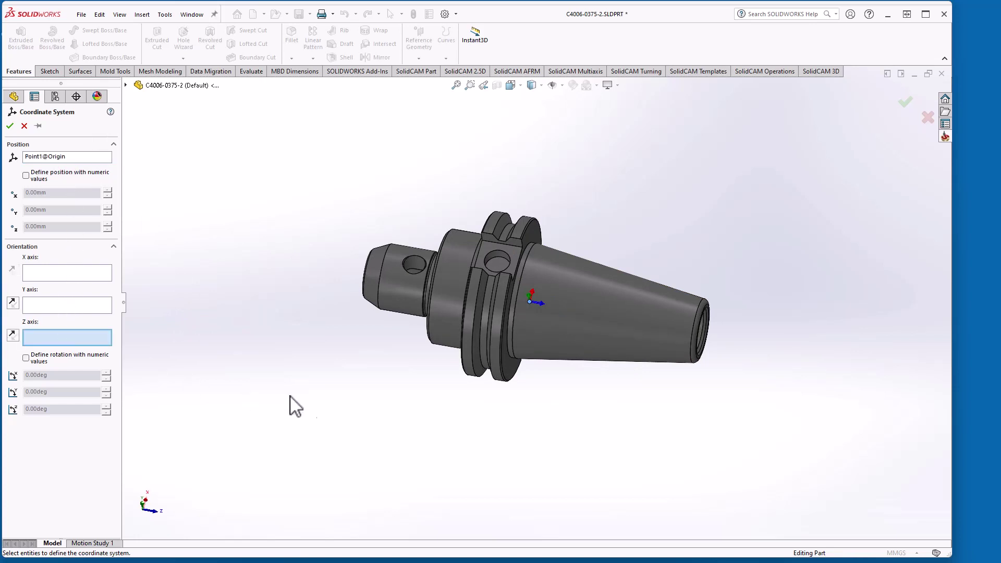
{"action": "middle_click_drag", "start_coordinate": [295, 405], "coordinate": [311, 384]}
{"action": "scroll", "coordinate": [572, 277], "scroll_direction": "down", "scroll_amount": 5}
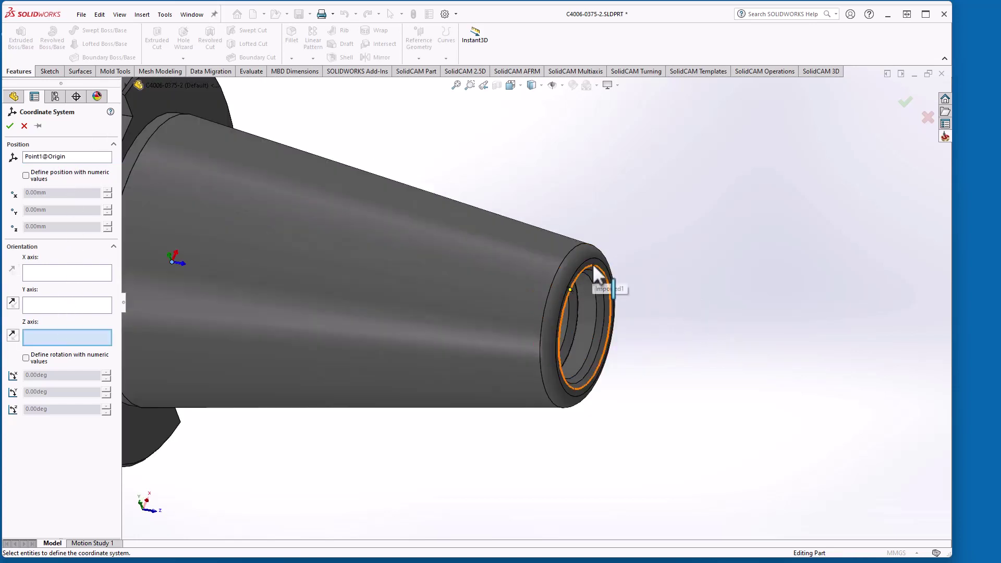
{"action": "left_click", "coordinate": [592, 261]}
{"action": "scroll", "coordinate": [586, 325], "scroll_direction": "up", "scroll_amount": 5}
{"action": "middle_click_drag", "start_coordinate": [346, 333], "coordinate": [376, 333]}
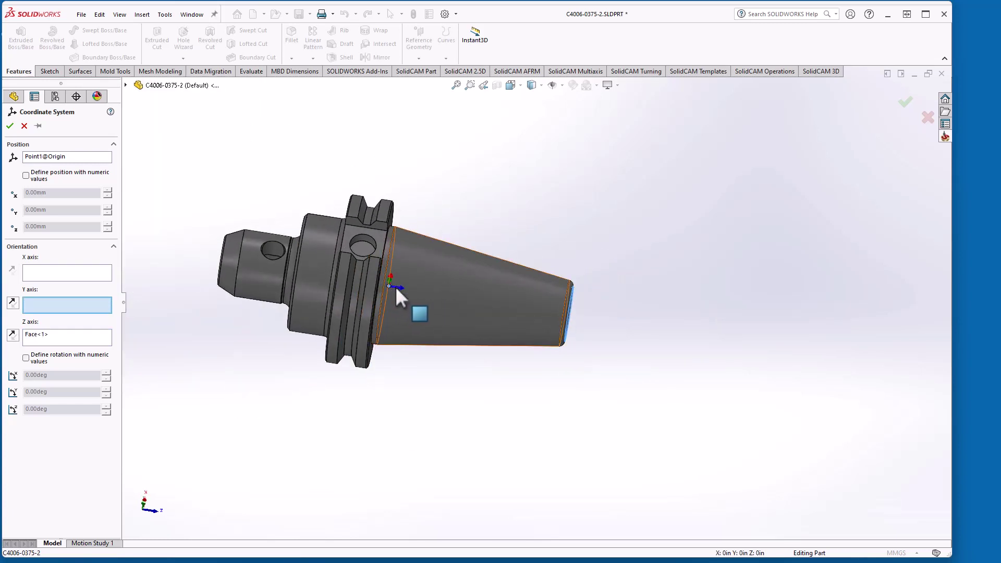
{"action": "left_click", "coordinate": [10, 126]}
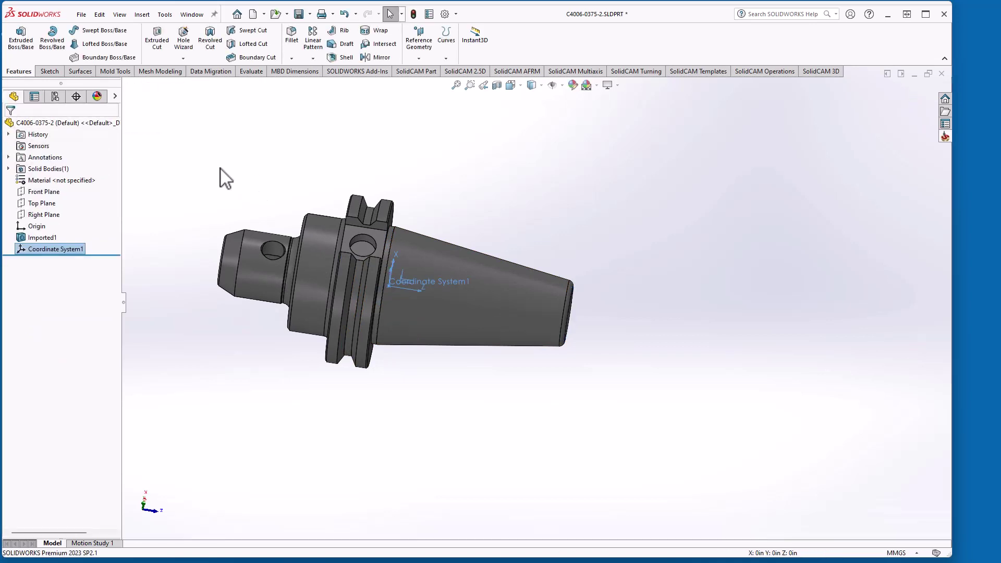
Rename Coordinate System1 to Mount in the feature tree
{"action": "left_click", "coordinate": [54, 250]}
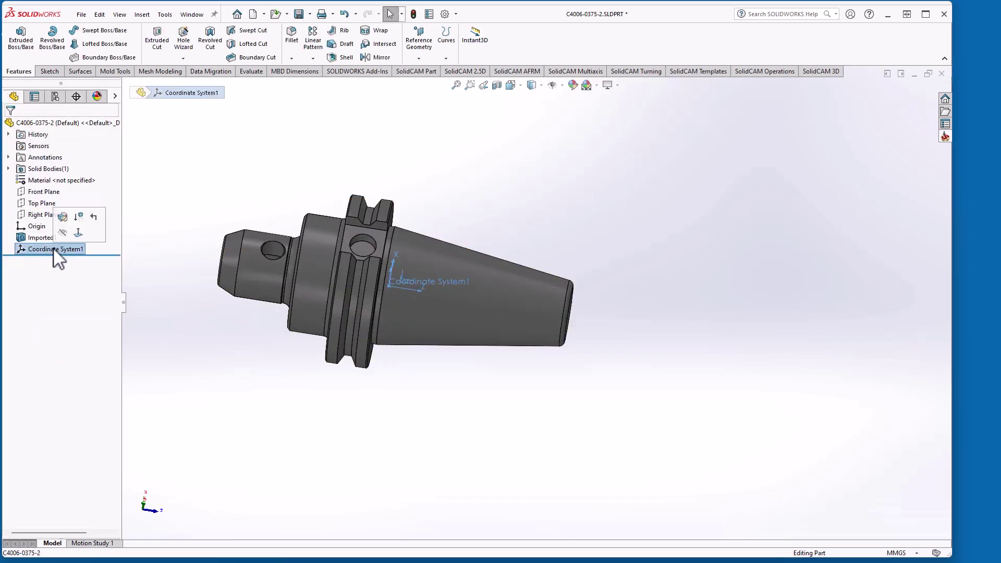
{"action": "left_click", "coordinate": [54, 251]}
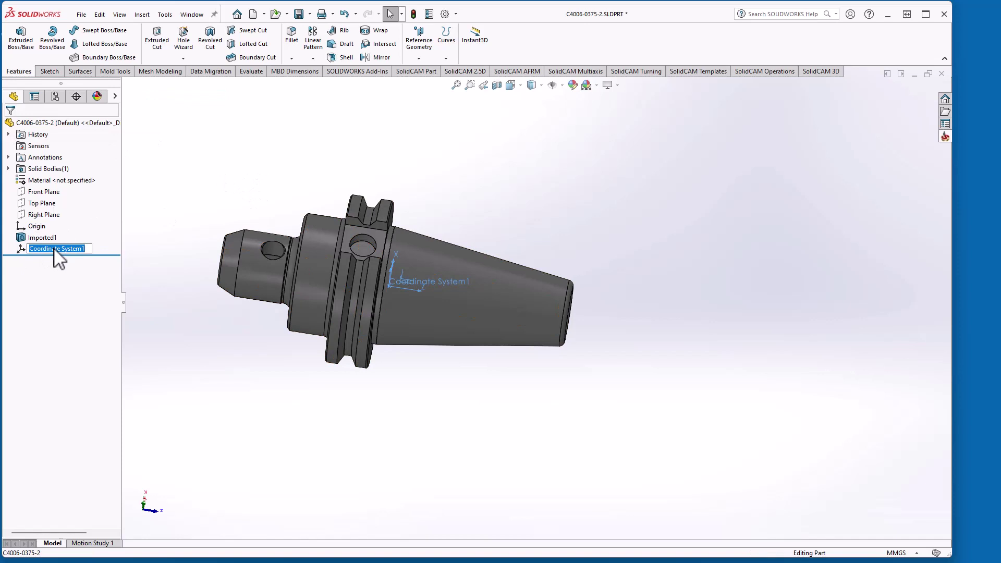
{"action": "type", "text": "Mount"}
{"action": "key", "text": "Return"}
Orbit to the shank end and select its flat face
{"action": "middle_click_drag", "start_coordinate": [221, 283], "coordinate": [246, 318]}
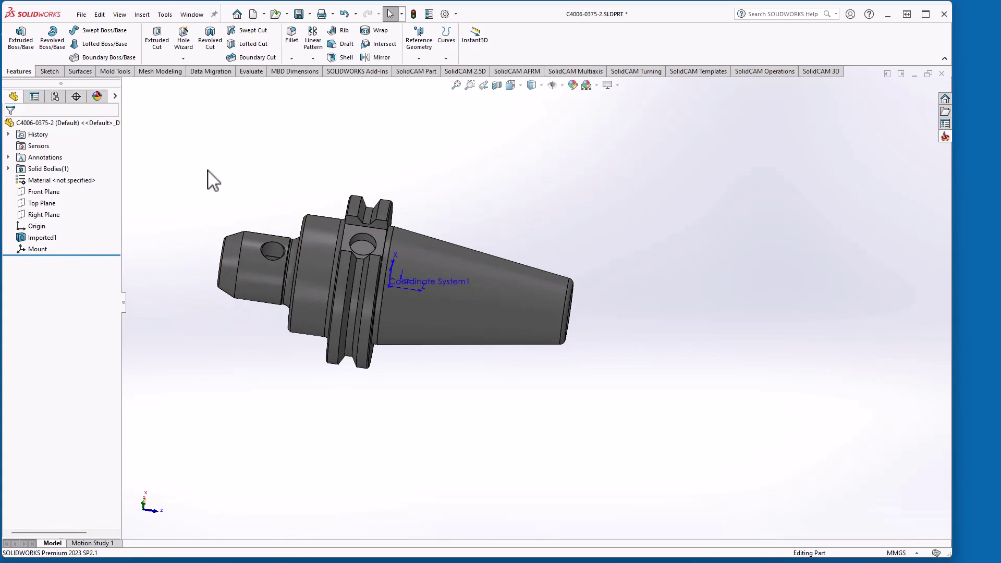
{"action": "middle_click_drag", "start_coordinate": [250, 183], "coordinate": [271, 298]}
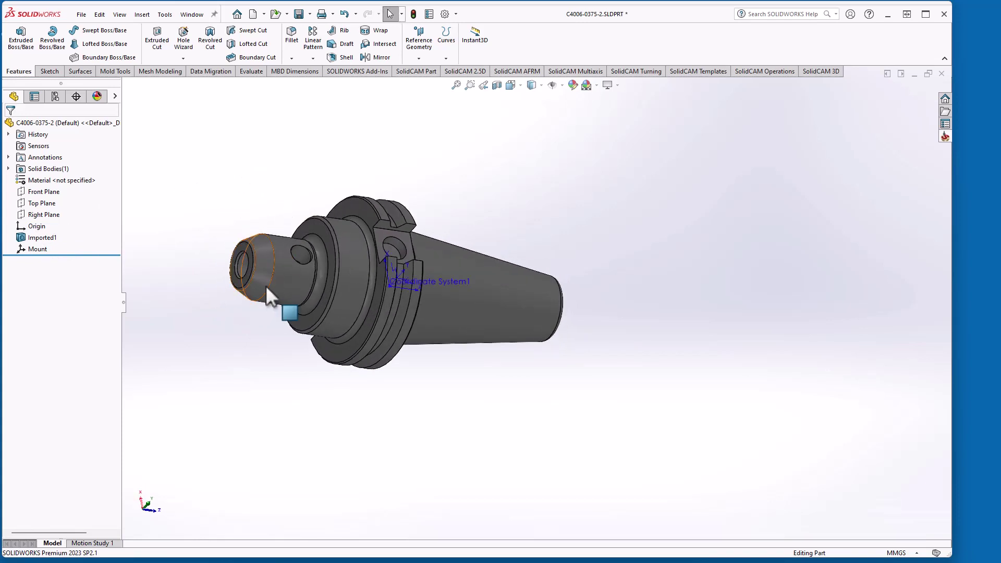
{"action": "left_click", "coordinate": [247, 250]}
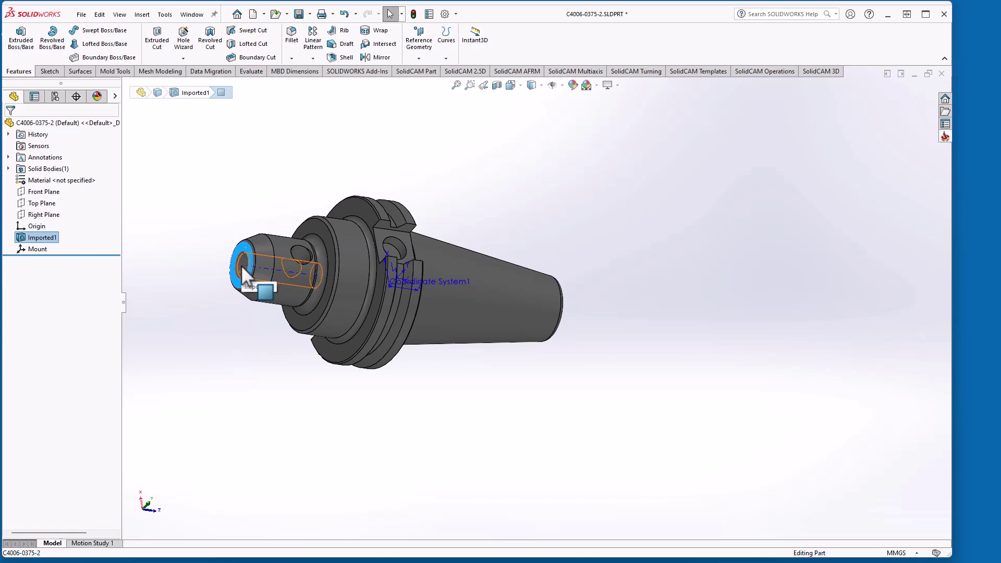
Create Sketch1 on the shank-end face, referencing the part origin, then exit the sketch
{"action": "left_click", "coordinate": [252, 239]}
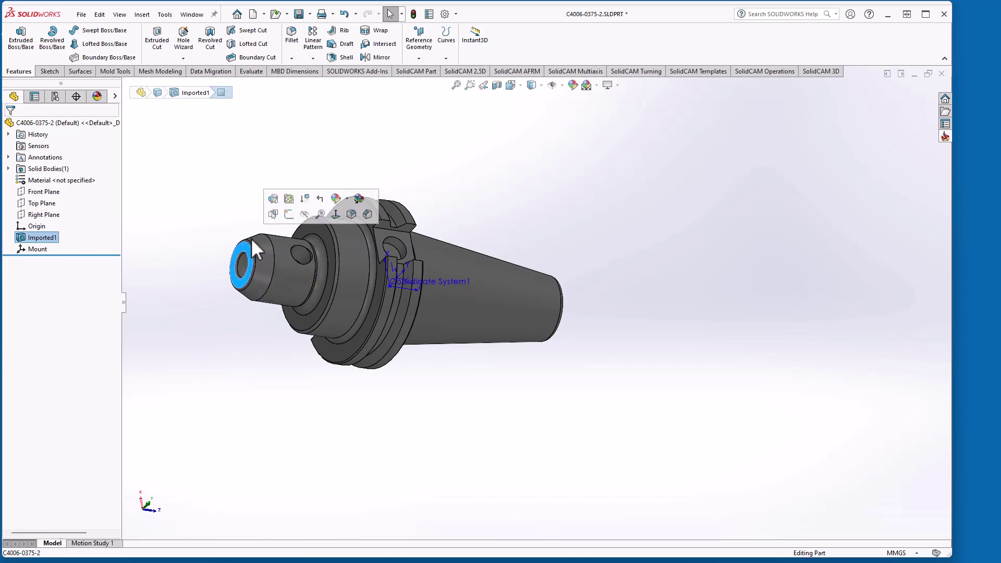
{"action": "left_click", "coordinate": [290, 214]}
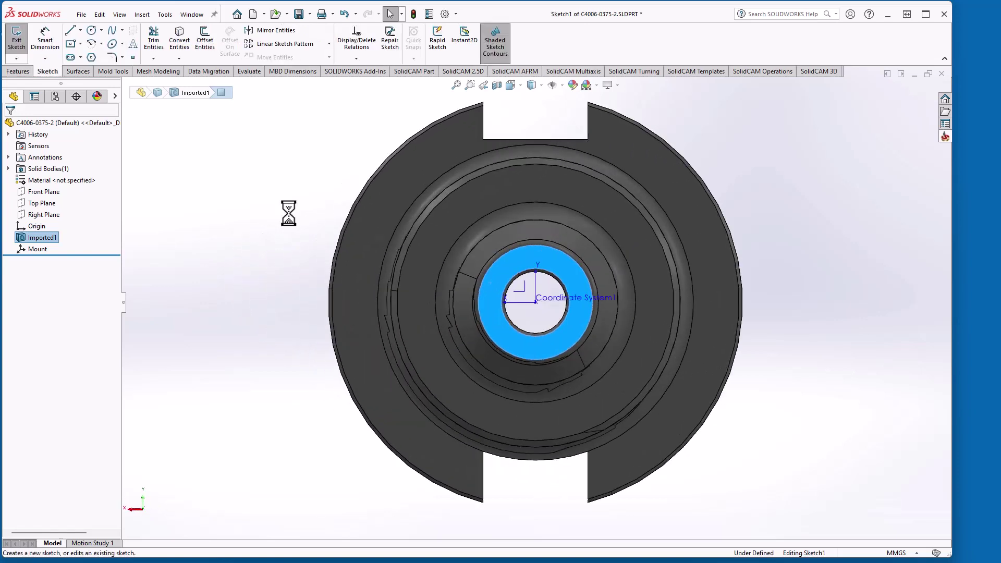
{"action": "left_click", "coordinate": [536, 302]}
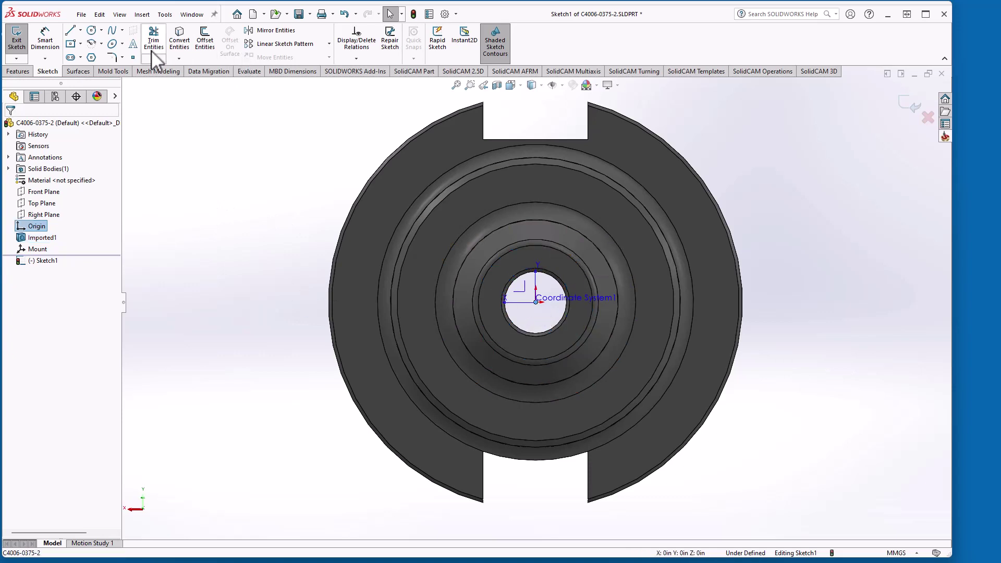
{"action": "key", "text": "Escape"}
{"action": "middle_click_drag", "start_coordinate": [276, 172], "coordinate": [235, 189]}
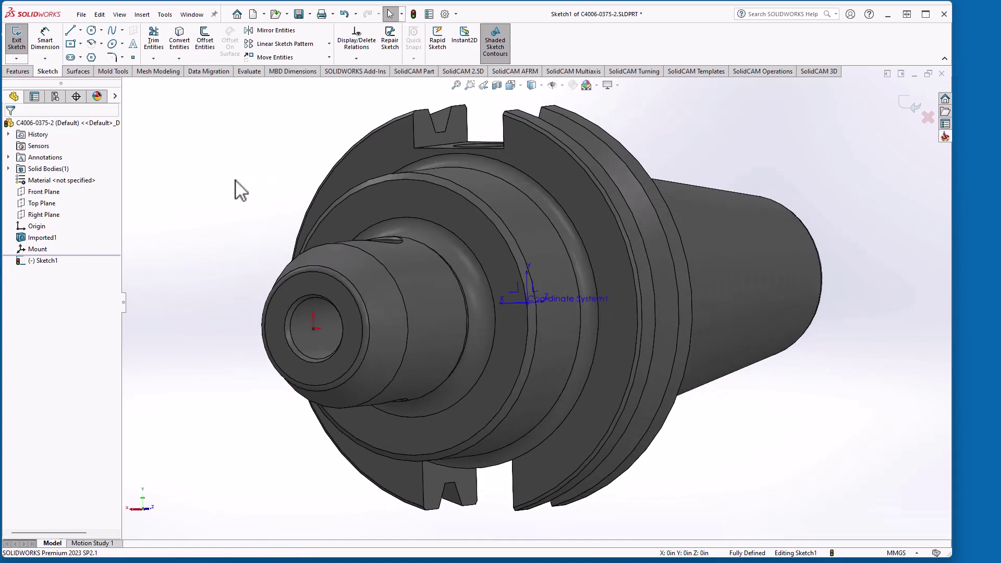
{"action": "left_click", "coordinate": [908, 109]}
{"action": "mouse_move", "coordinate": [226, 222]}
{"action": "middle_mouse_down"}
{"action": "mouse_move", "coordinate": [297, 246]}
{"action": "mouse_move", "coordinate": [239, 277]}
{"action": "middle_mouse_up"}
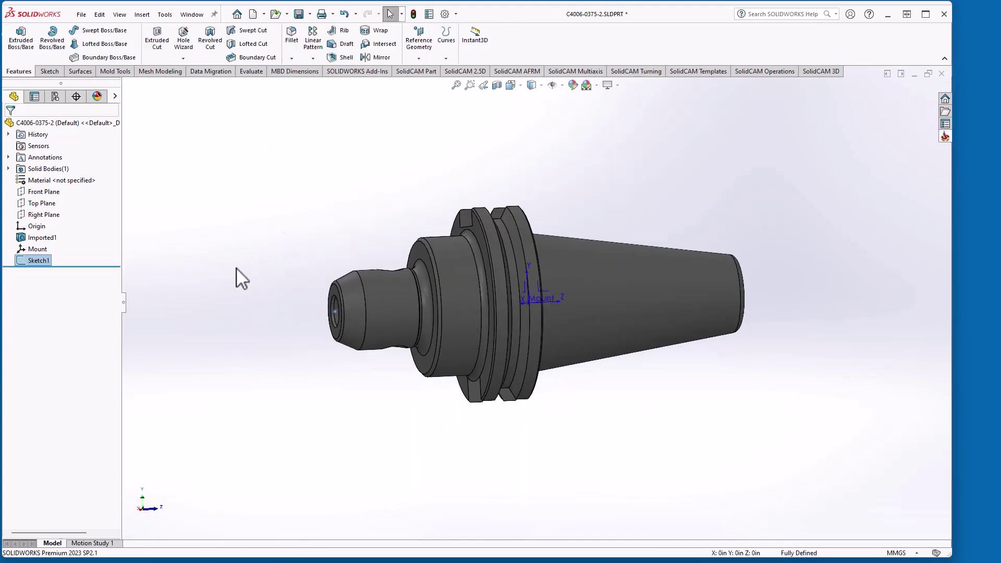
Start a second coordinate system with its origin at the nose-end sketch point
{"action": "left_click", "coordinate": [422, 43]}
{"action": "left_click", "coordinate": [430, 100]}
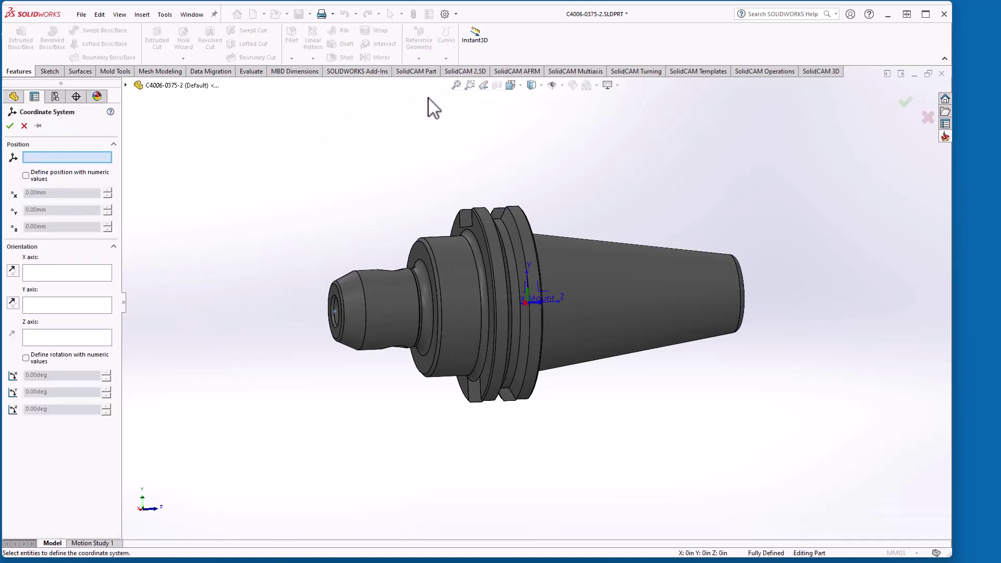
{"action": "left_click", "coordinate": [335, 312]}
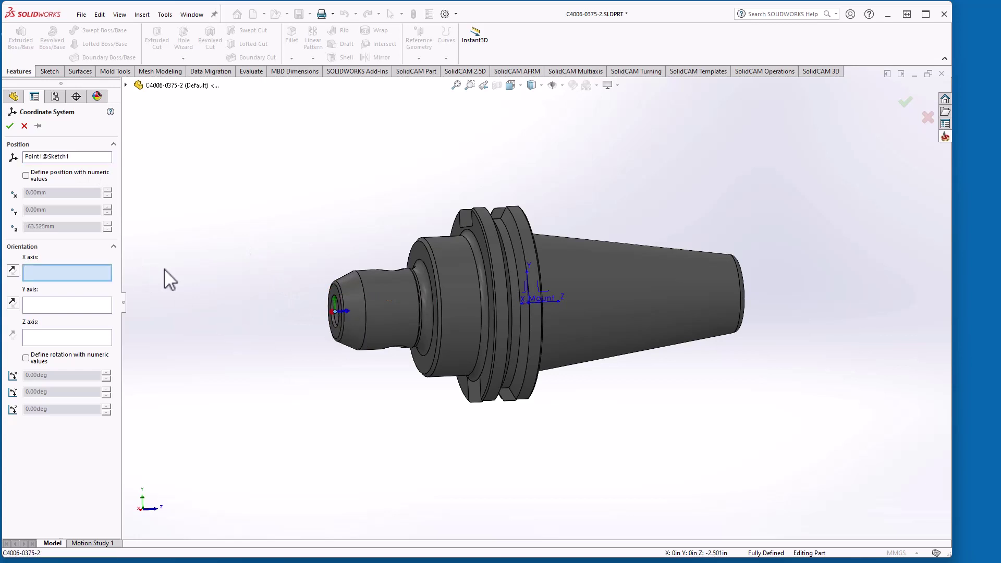
{"action": "middle_click_drag", "start_coordinate": [164, 270], "coordinate": [156, 274]}
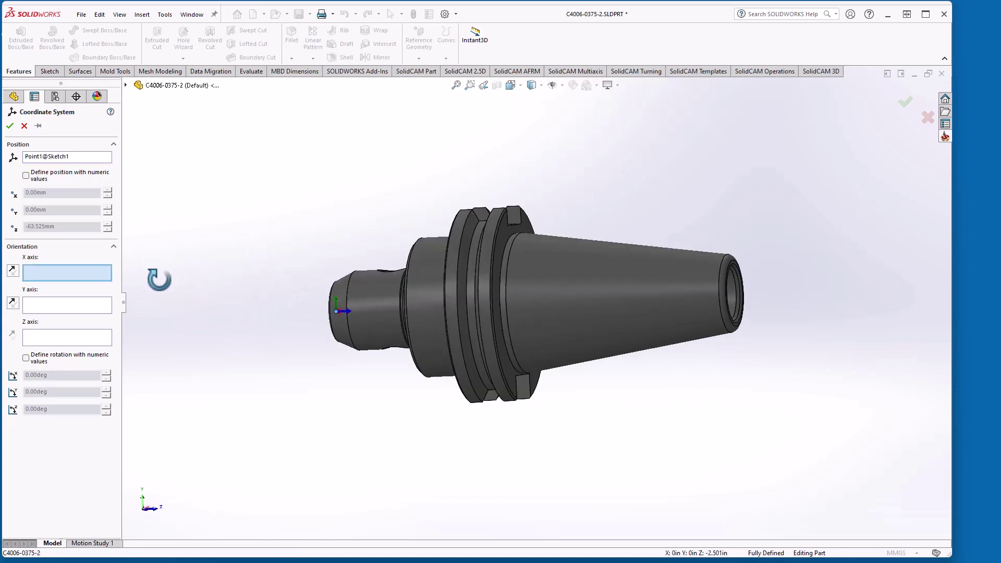
Set its Z axis from the cone's end face, confirm it, and rename it Joint
{"action": "left_click", "coordinate": [57, 334]}
{"action": "scroll", "coordinate": [791, 284], "scroll_direction": "down", "scroll_amount": 5}
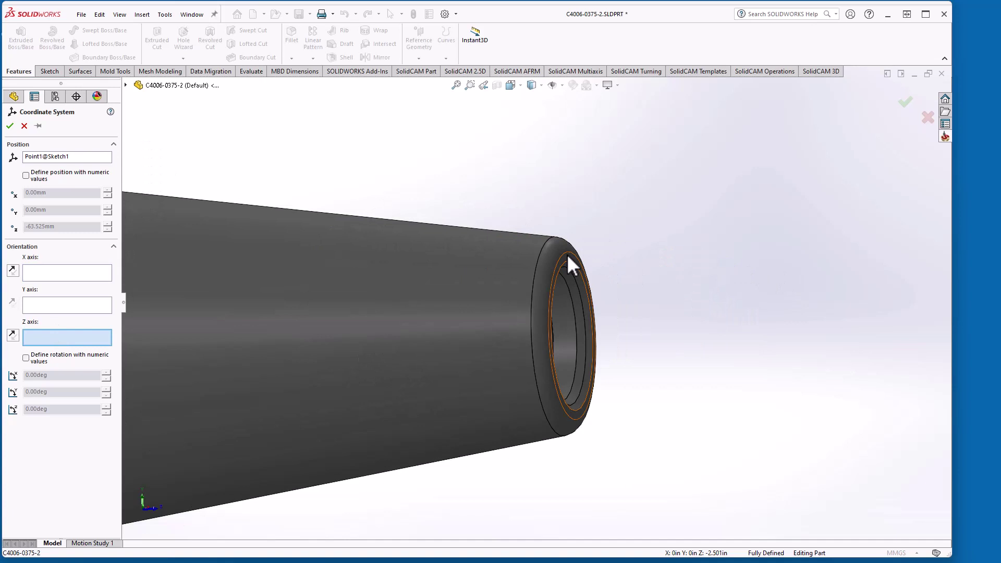
{"action": "left_click", "coordinate": [574, 272]}
{"action": "scroll", "coordinate": [617, 291], "scroll_direction": "up", "scroll_amount": 5}
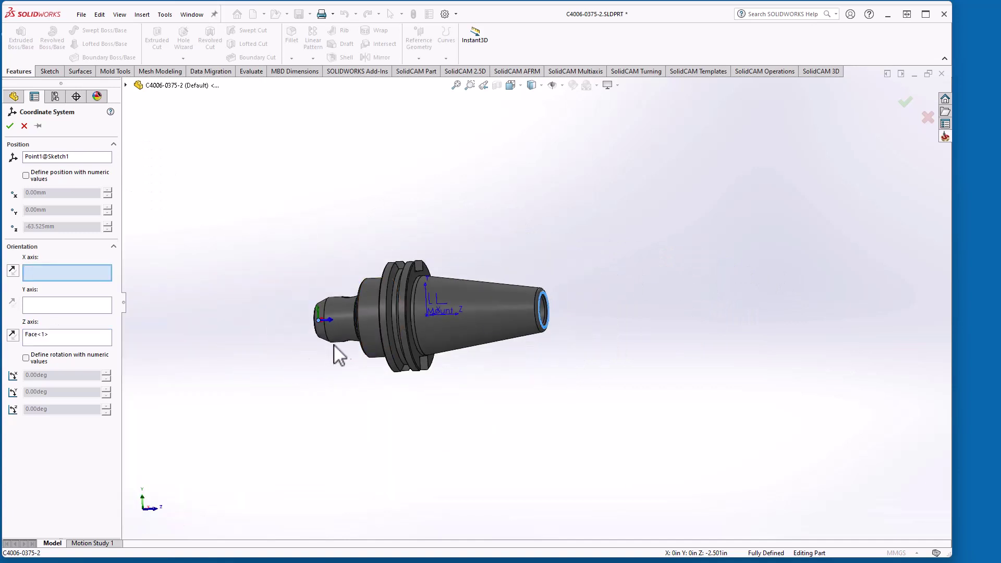
{"action": "middle_click_drag", "start_coordinate": [229, 342], "coordinate": [243, 392]}
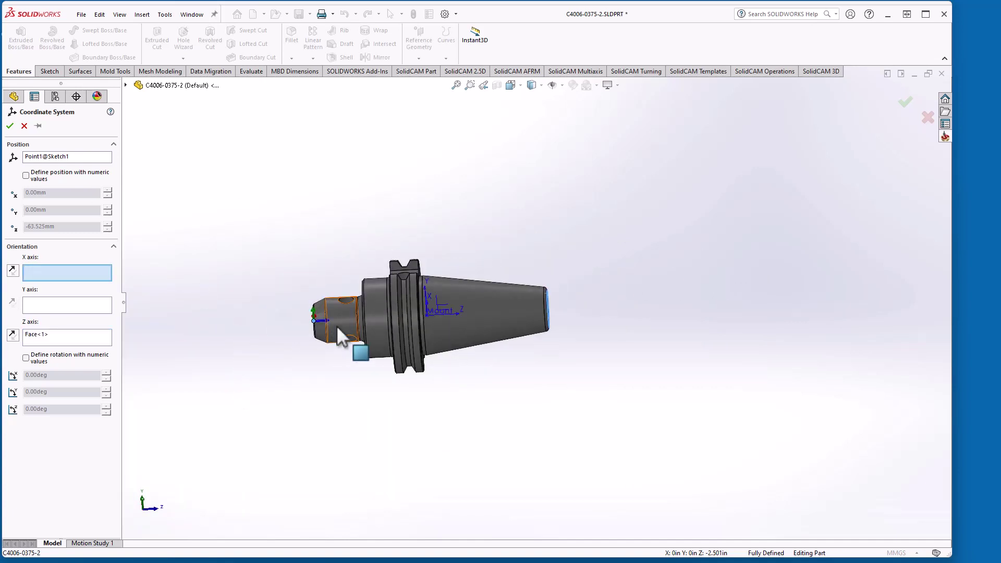
{"action": "middle_click_drag", "start_coordinate": [338, 336], "coordinate": [263, 364]}
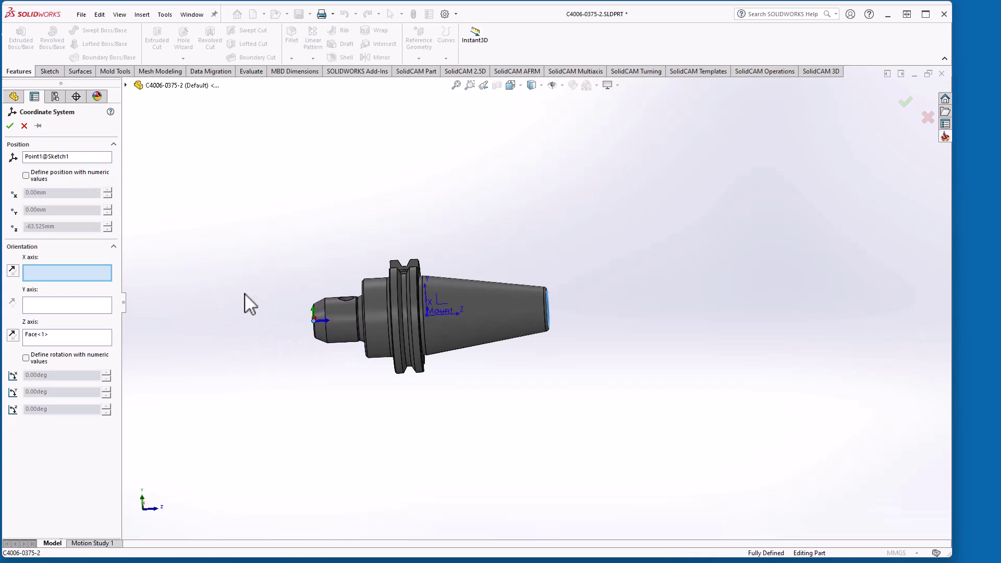
{"action": "middle_click_drag", "start_coordinate": [245, 293], "coordinate": [245, 383]}
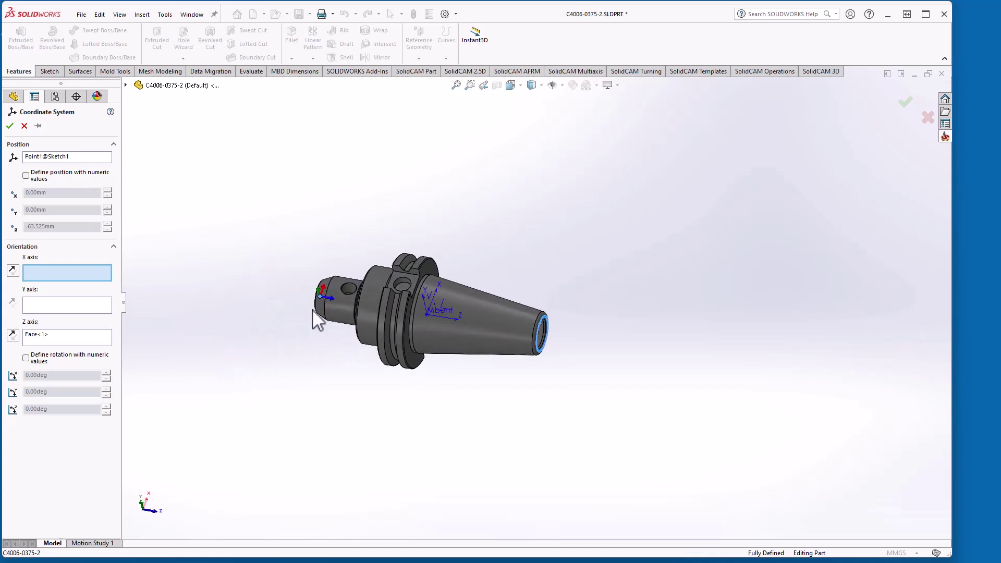
{"action": "left_click", "coordinate": [9, 126]}
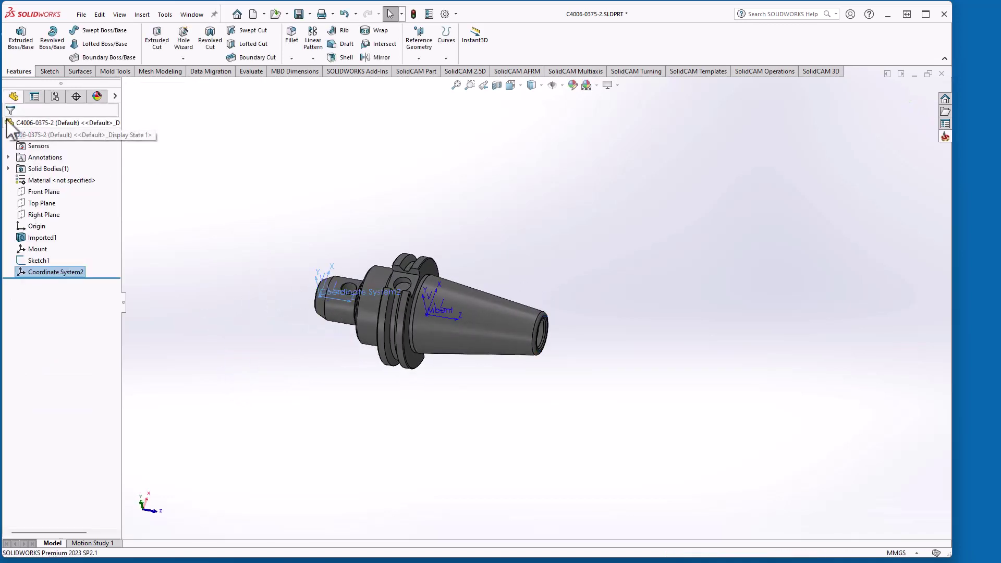
{"action": "left_click", "coordinate": [54, 272]}
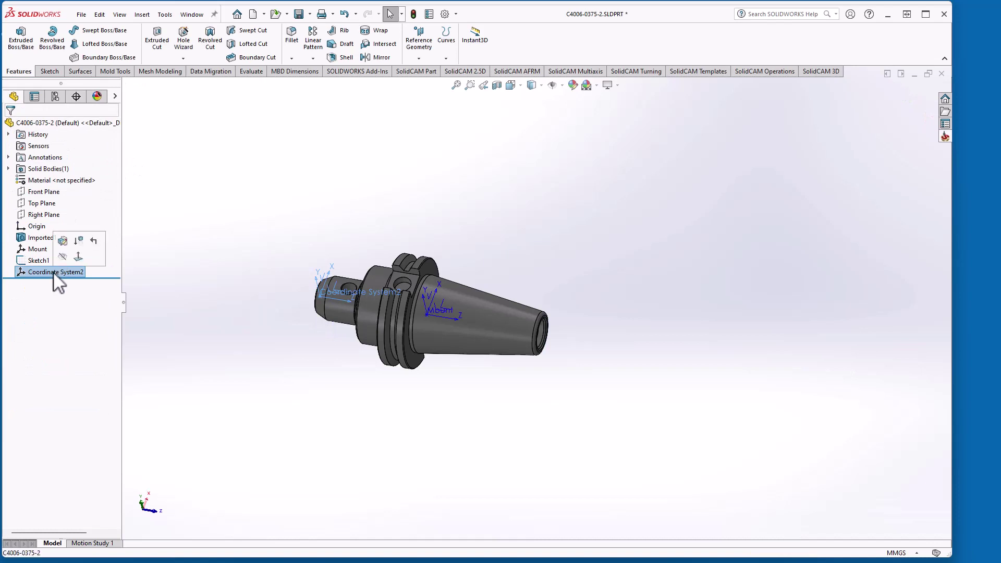
{"action": "type", "text": "Joint"}
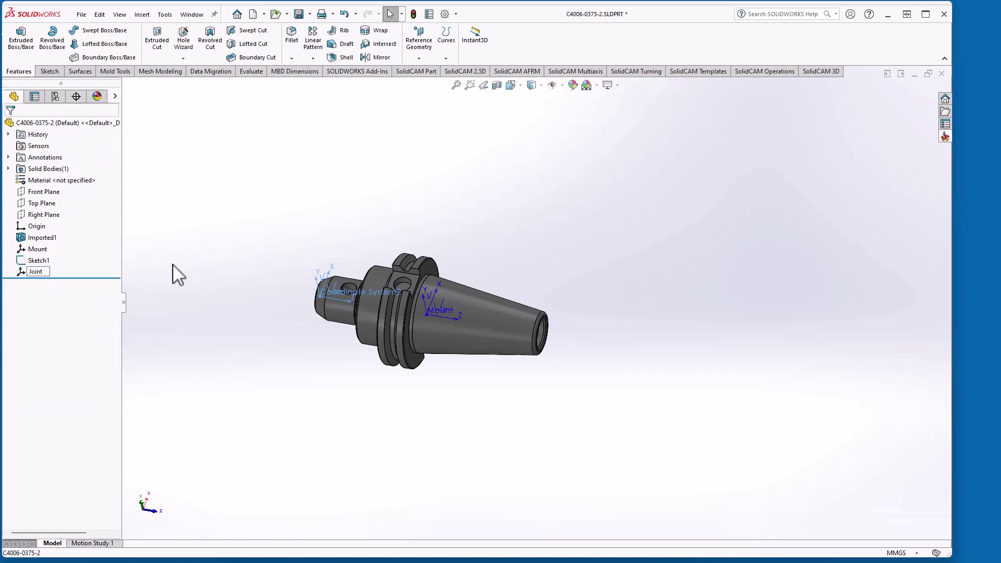
Commit the name Joint, save the part, and open SolidCAM's Edit Tool Library choices
{"action": "left_click", "coordinate": [233, 263]}
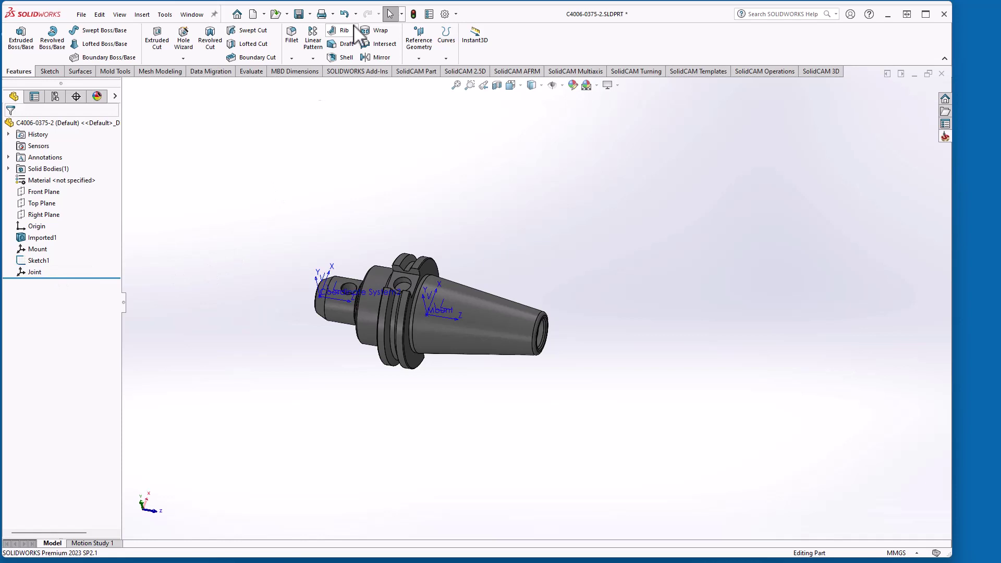
{"action": "left_click", "coordinate": [301, 14]}
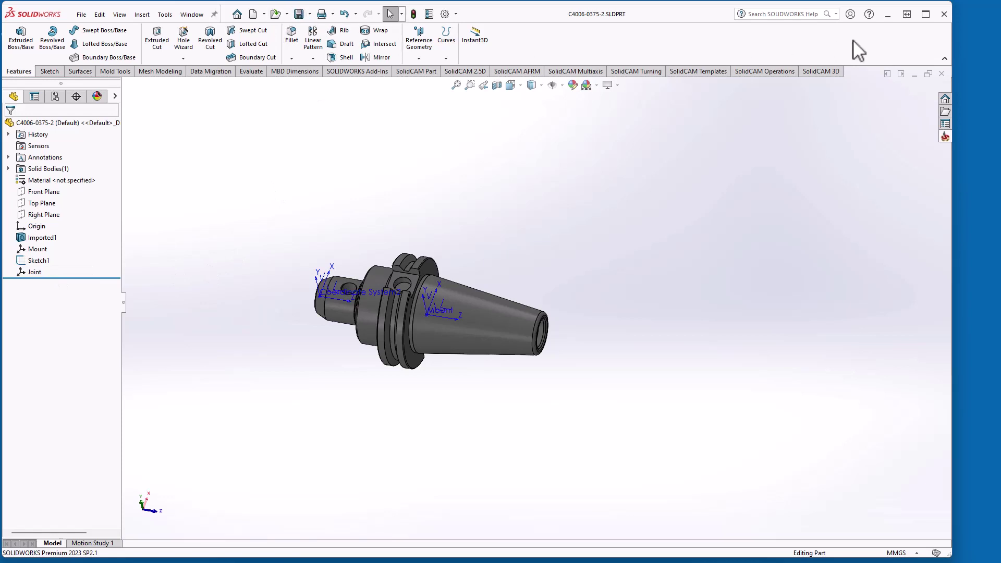
{"action": "left_click", "coordinate": [946, 136]}
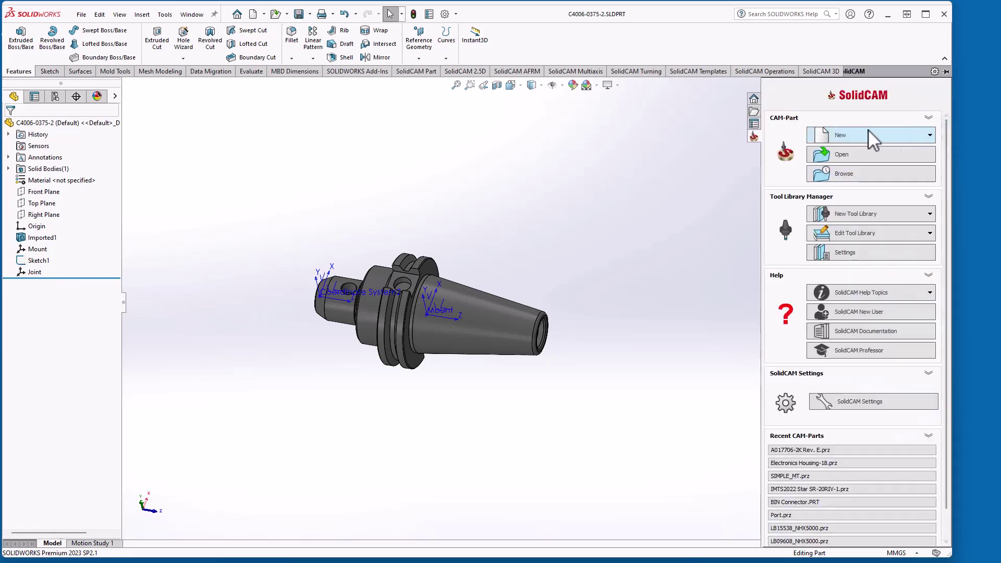
{"action": "left_click", "coordinate": [872, 232]}
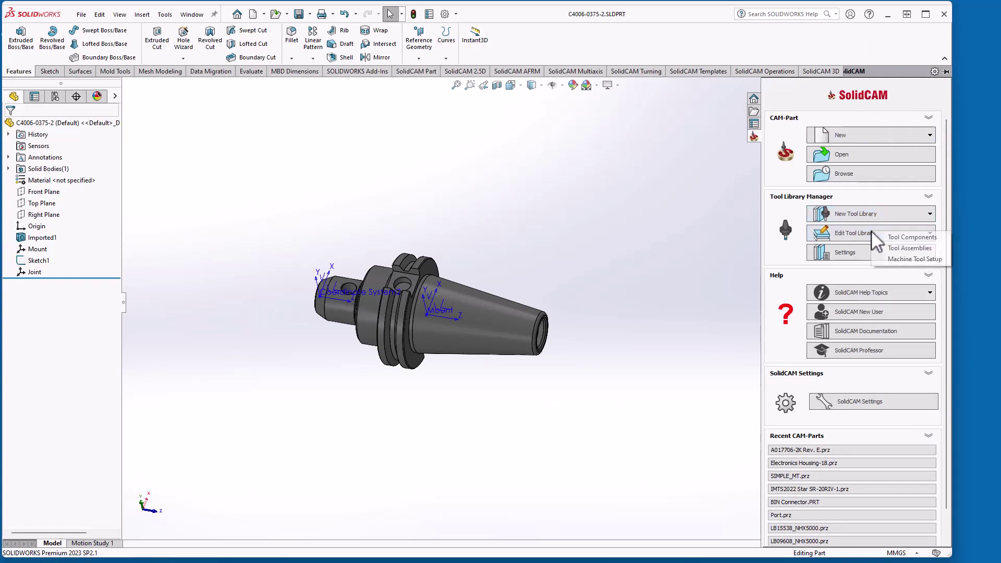
Open the CAT40 Holders.tlv library in the Tool Components editor
{"action": "left_click", "coordinate": [910, 237]}
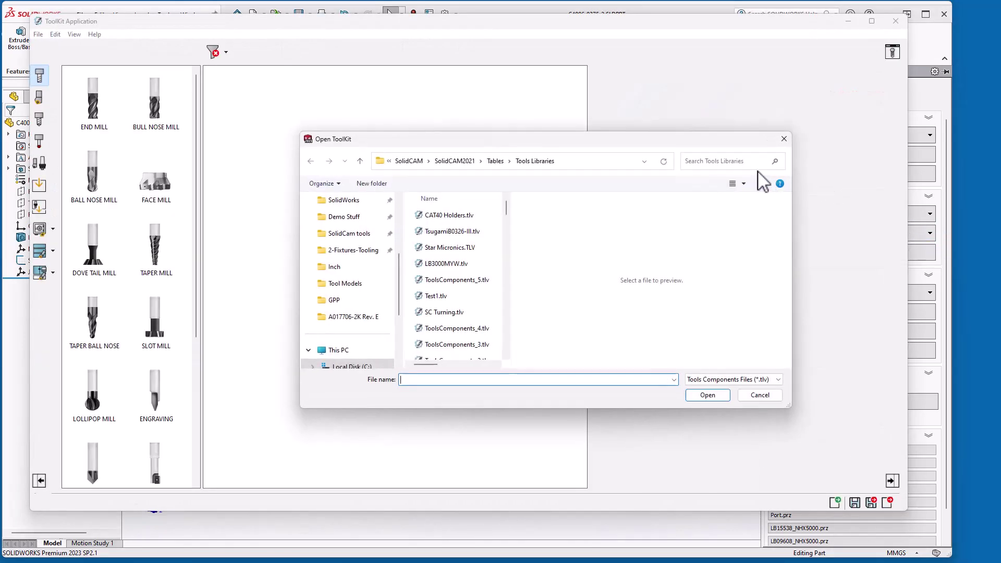
{"action": "left_click", "coordinate": [456, 214]}
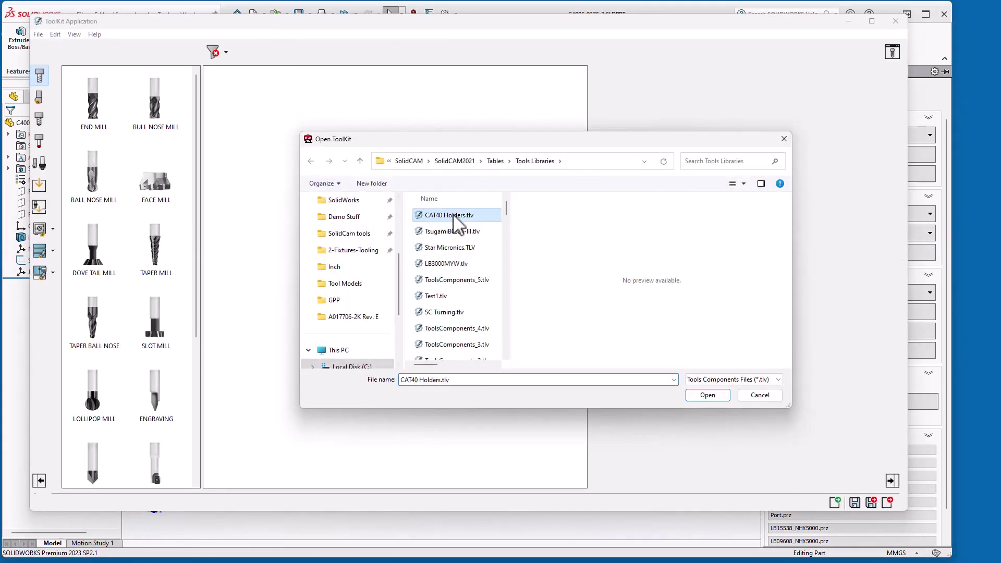
{"action": "left_click", "coordinate": [719, 398]}
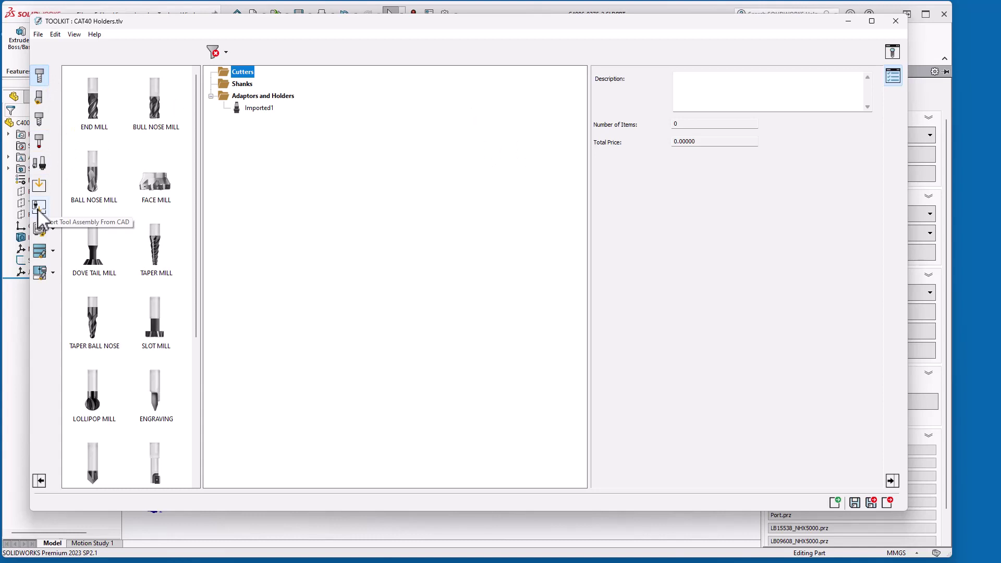
Import the tool assembly from the CAD model as a milling tool
{"action": "left_click", "coordinate": [37, 209]}
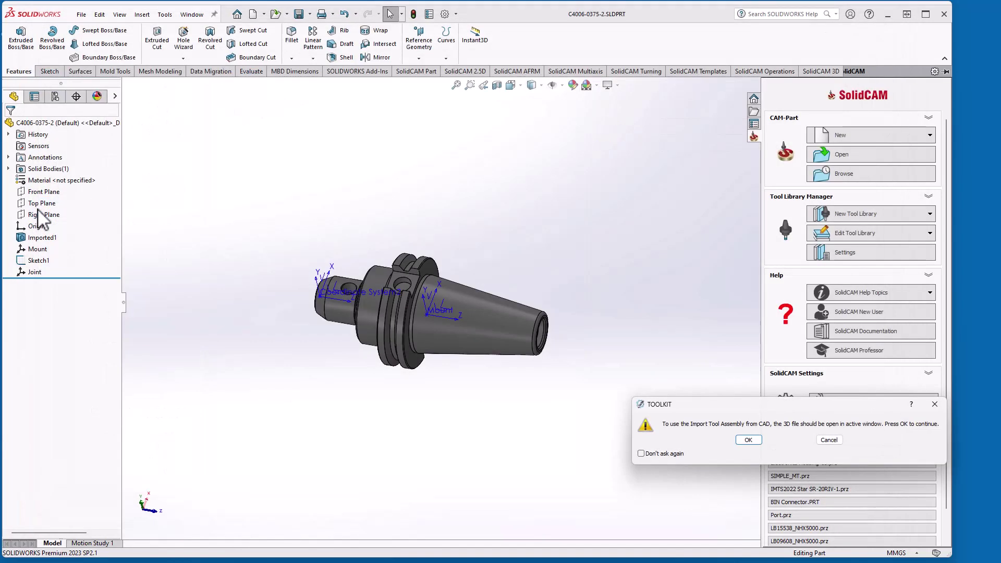
{"action": "left_click_drag", "start_coordinate": [727, 406], "coordinate": [313, 123]}
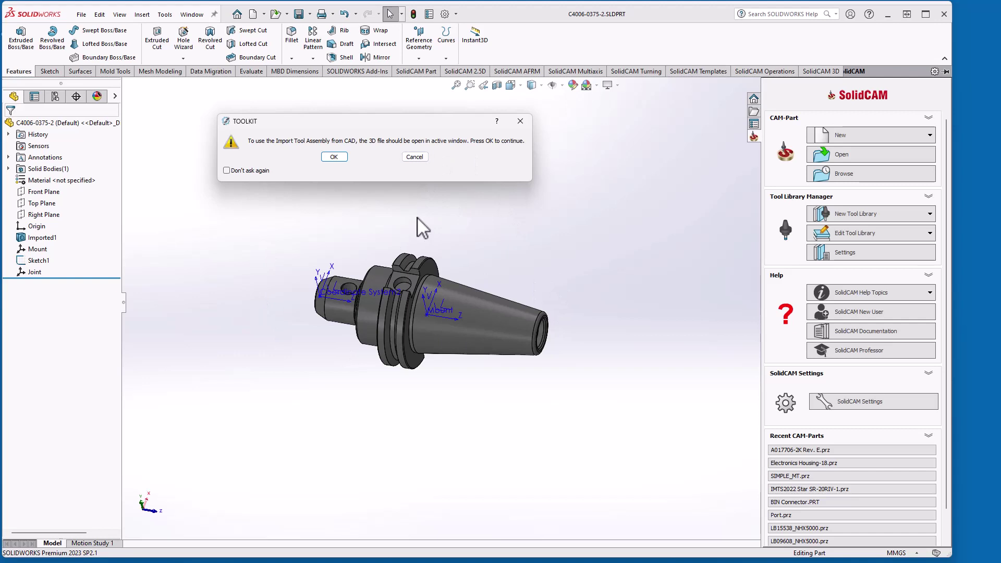
{"action": "left_click", "coordinate": [327, 156]}
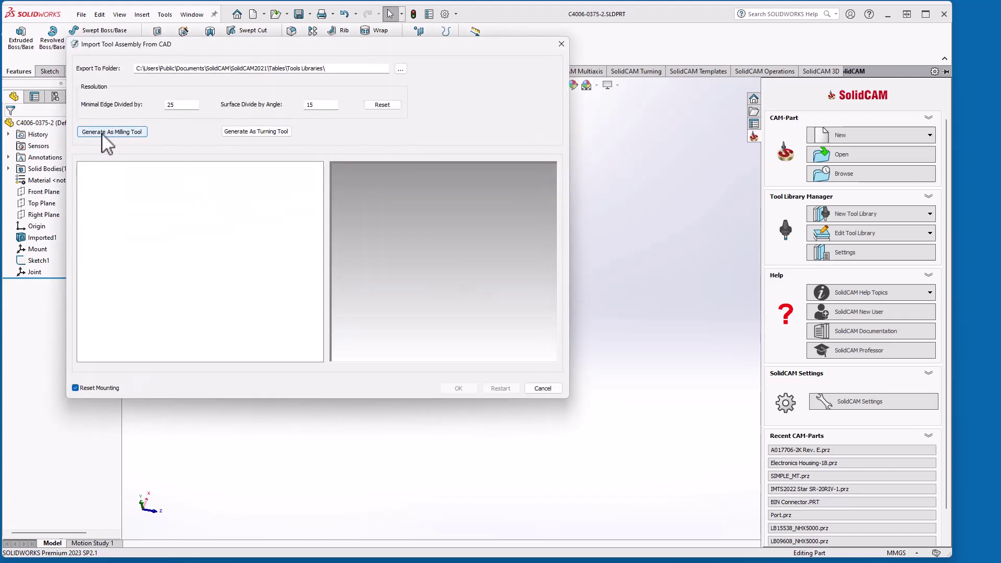
{"action": "left_click", "coordinate": [106, 134]}
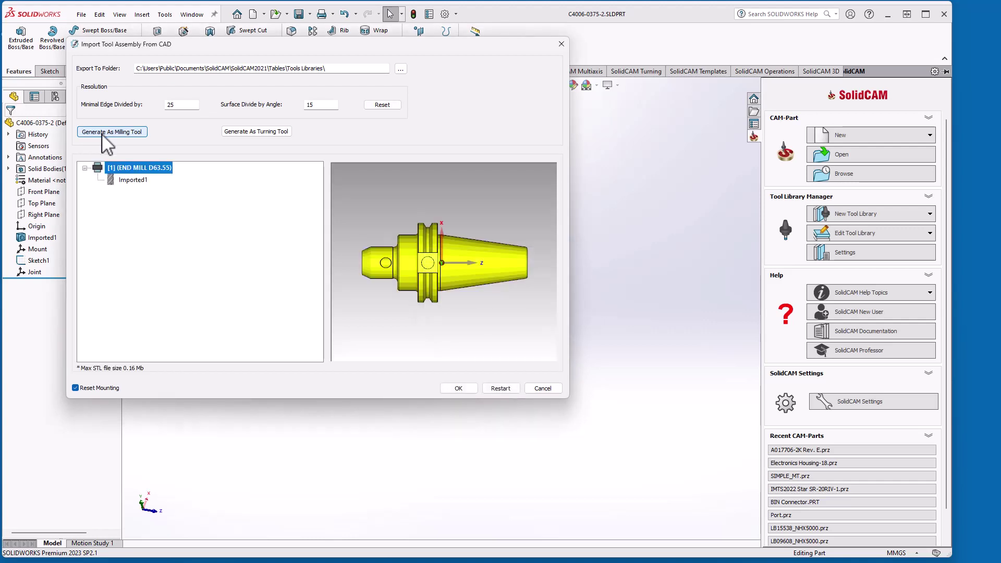
Change Imported1 to a holder and set its reference coordinate system to Mount
{"action": "left_click", "coordinate": [128, 181]}
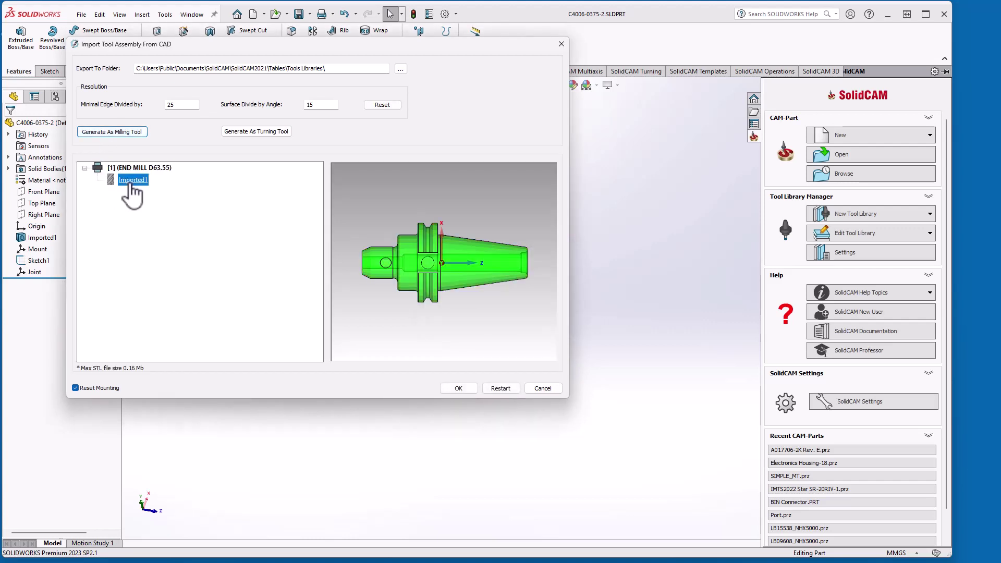
{"action": "right_click", "coordinate": [132, 192]}
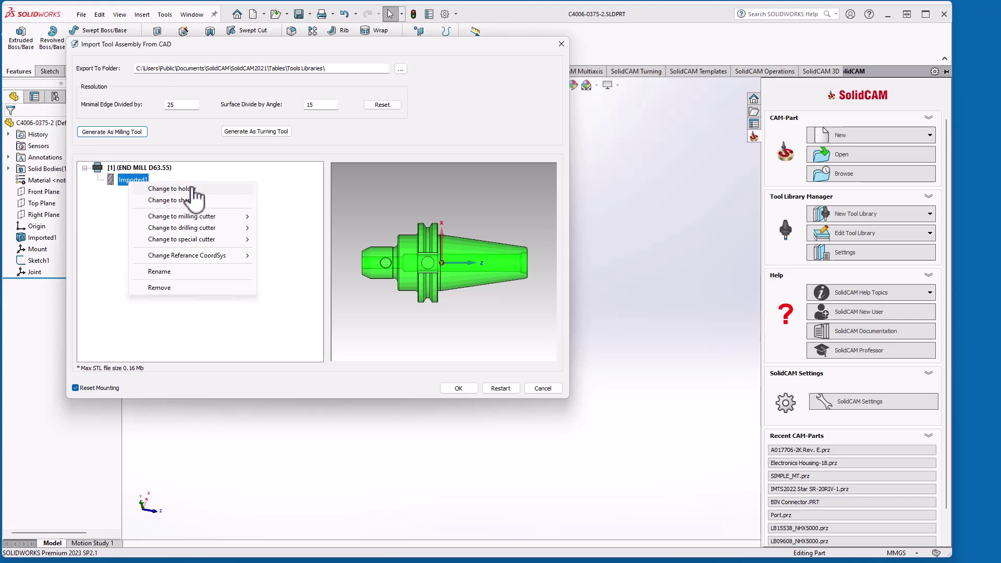
{"action": "left_click", "coordinate": [189, 188]}
{"action": "left_click", "coordinate": [130, 182]}
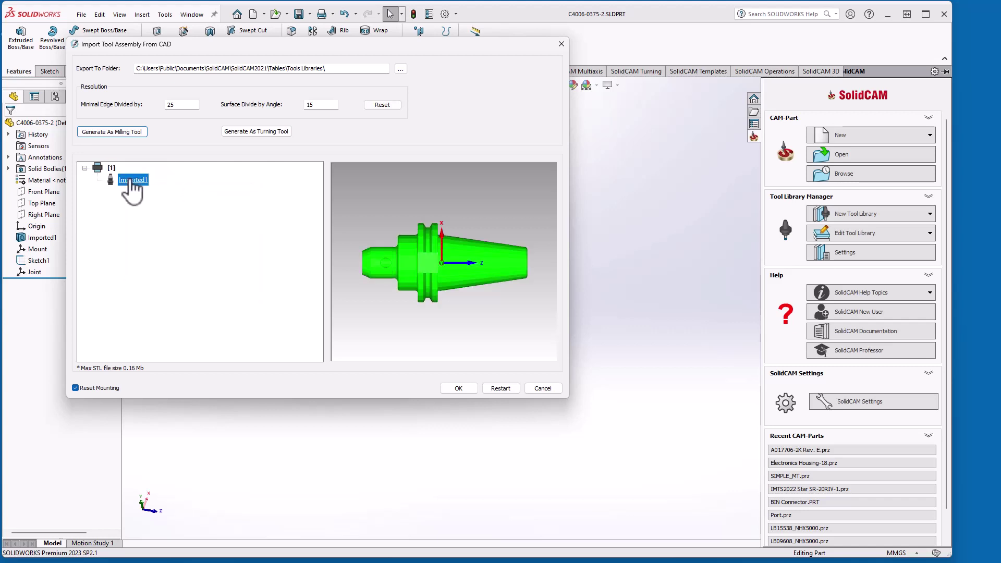
{"action": "right_click", "coordinate": [131, 182]}
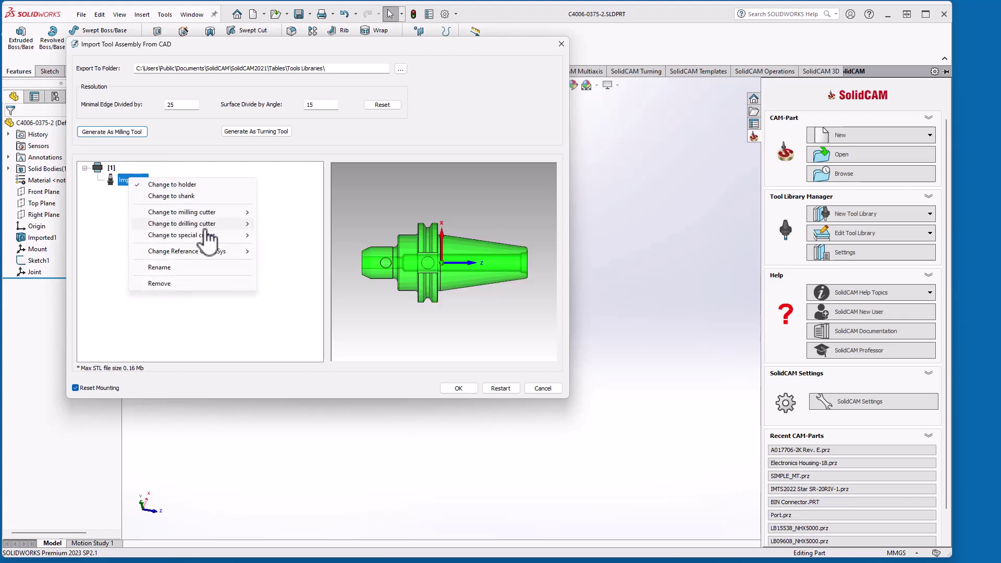
{"action": "mouse_move", "coordinate": [204, 253]}
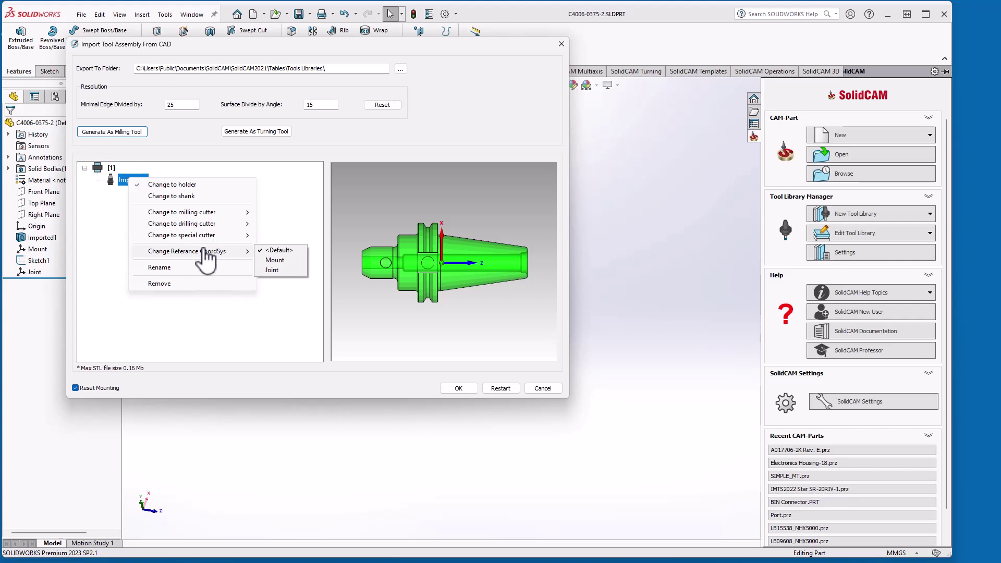
{"action": "left_click", "coordinate": [275, 261]}
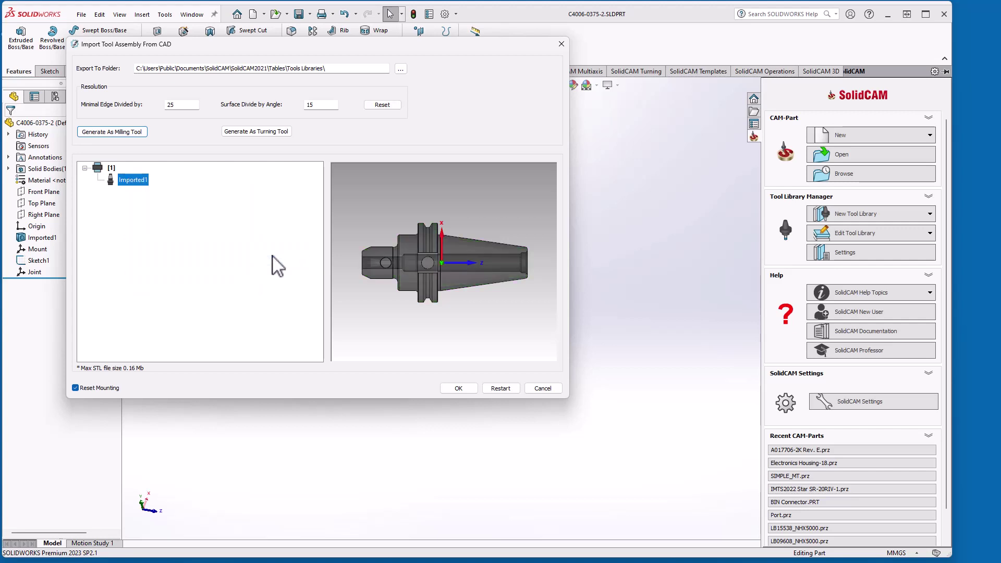
Confirm the import, add Imported1 to Adaptors and Holders, and show it in the Tool Viewer
{"action": "left_click", "coordinate": [458, 388]}
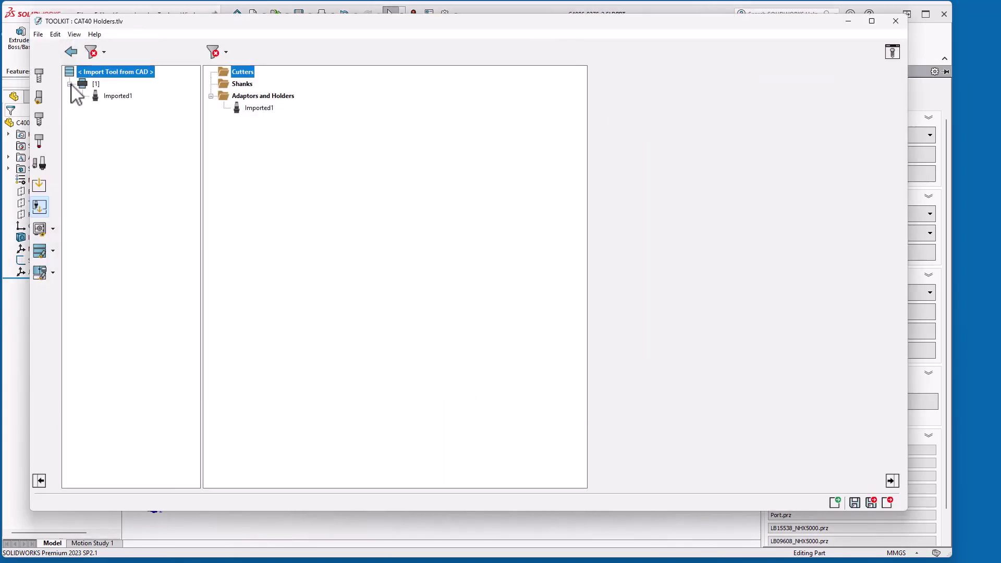
{"action": "left_click_drag", "start_coordinate": [118, 97], "coordinate": [265, 99]}
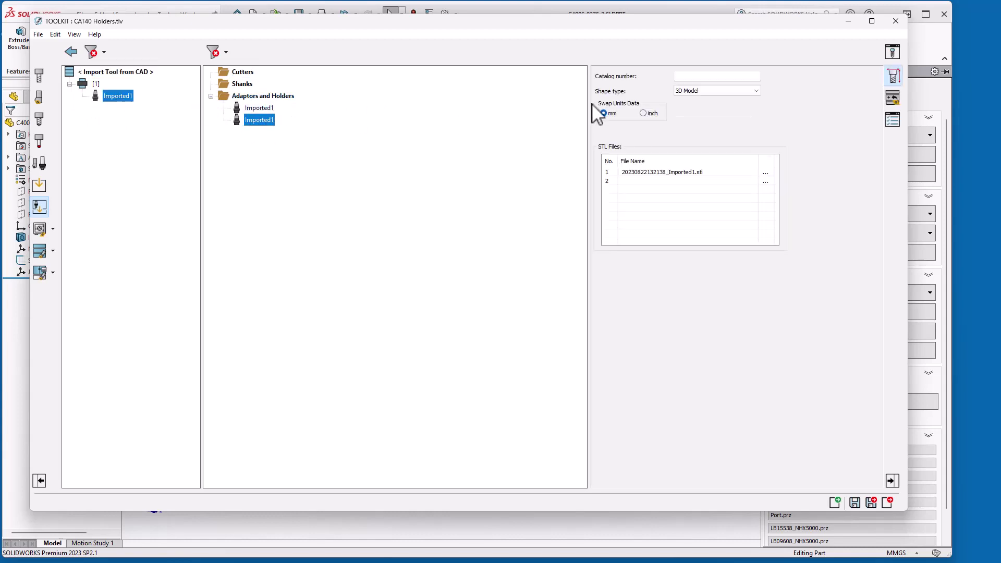
{"action": "left_click", "coordinate": [893, 54]}
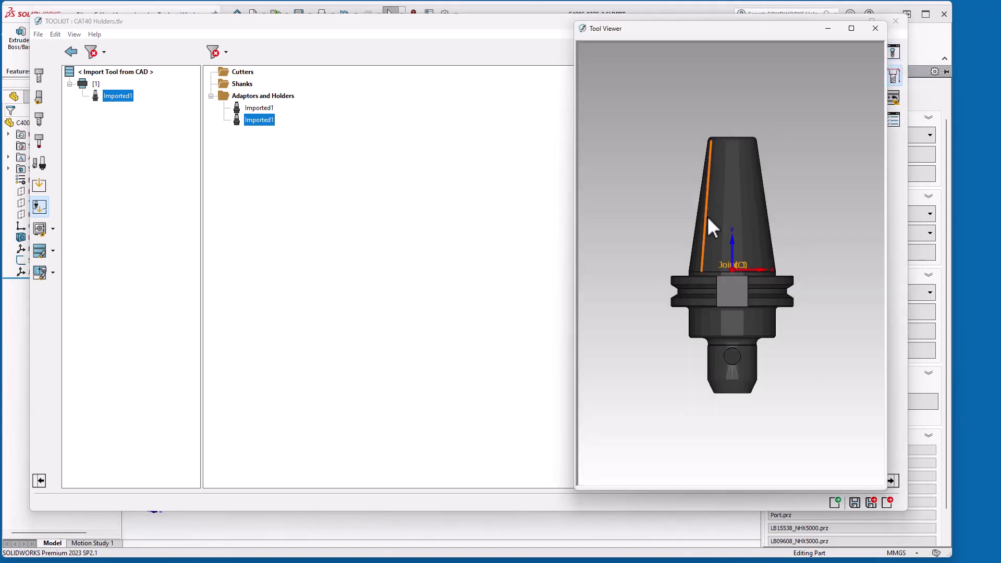
{"action": "left_click_drag", "start_coordinate": [743, 33], "coordinate": [239, 55]}
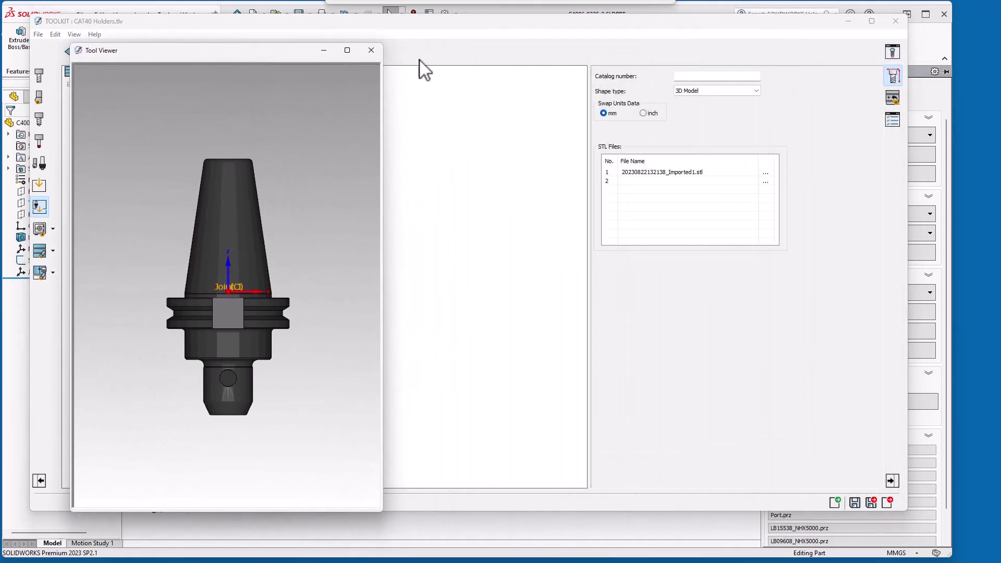
In the Joints view, replace the existing Joint 1 with a new static joint
{"action": "left_click", "coordinate": [893, 98]}
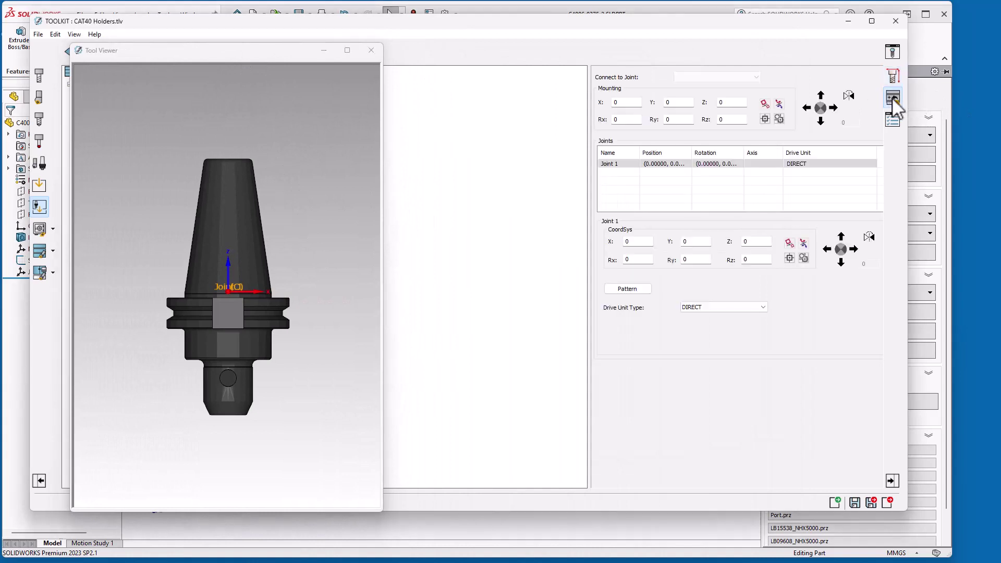
{"action": "right_click", "coordinate": [622, 168]}
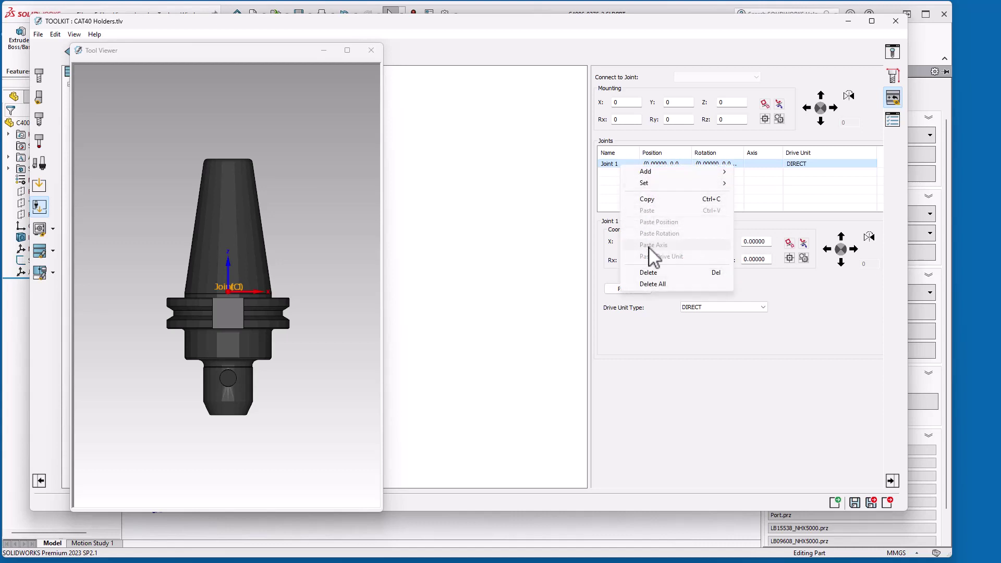
{"action": "right_click", "coordinate": [632, 166]}
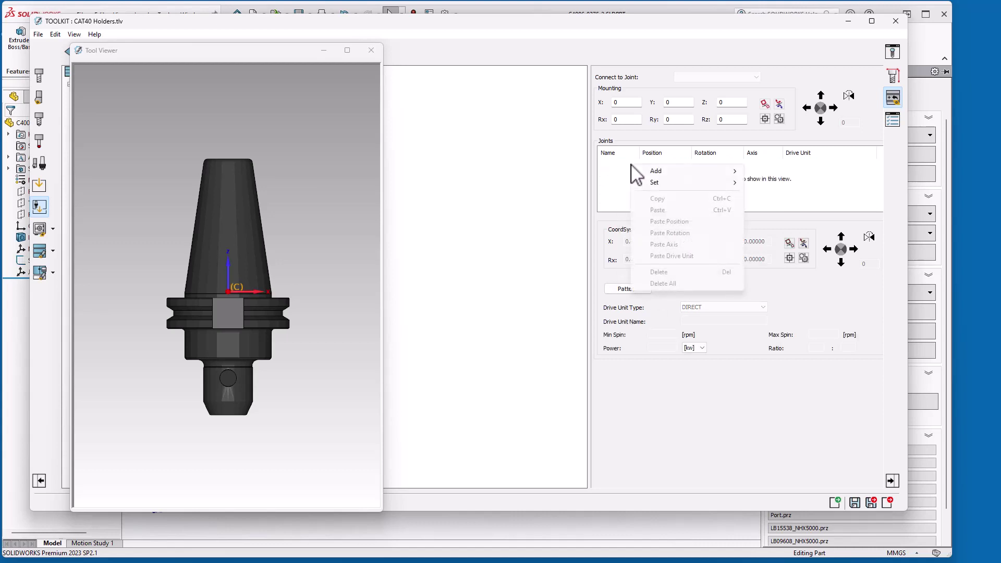
{"action": "mouse_move", "coordinate": [672, 174]}
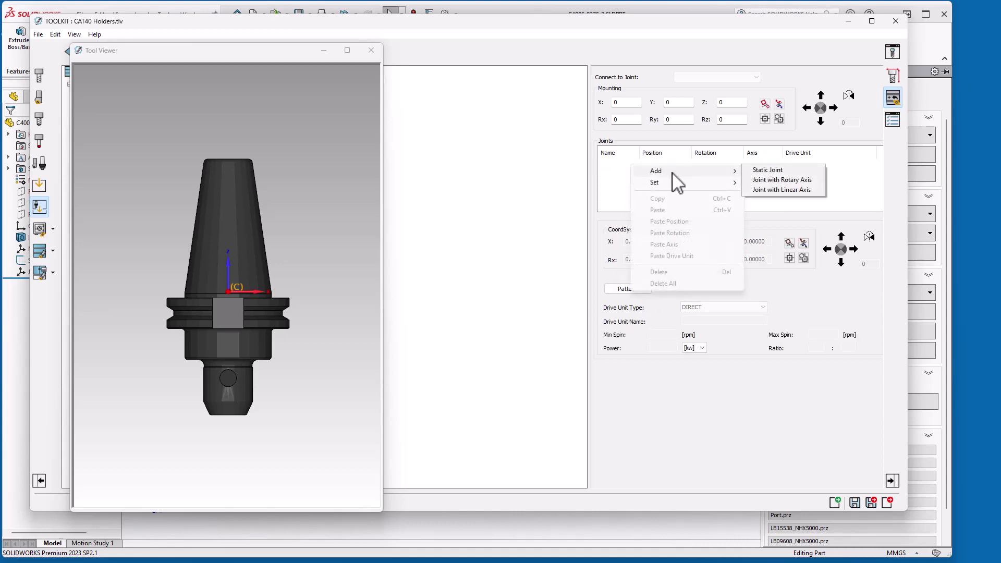
{"action": "left_click", "coordinate": [768, 170]}
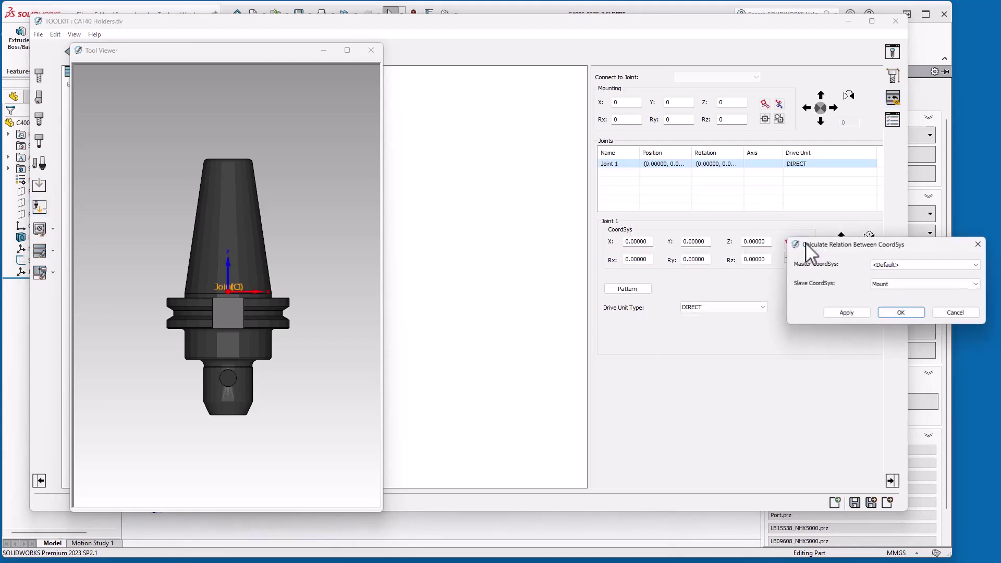
Calculate the joint offset with Master Mount and Slave Joint, and apply it
{"action": "left_click", "coordinate": [806, 251]}
{"action": "left_click", "coordinate": [903, 267]}
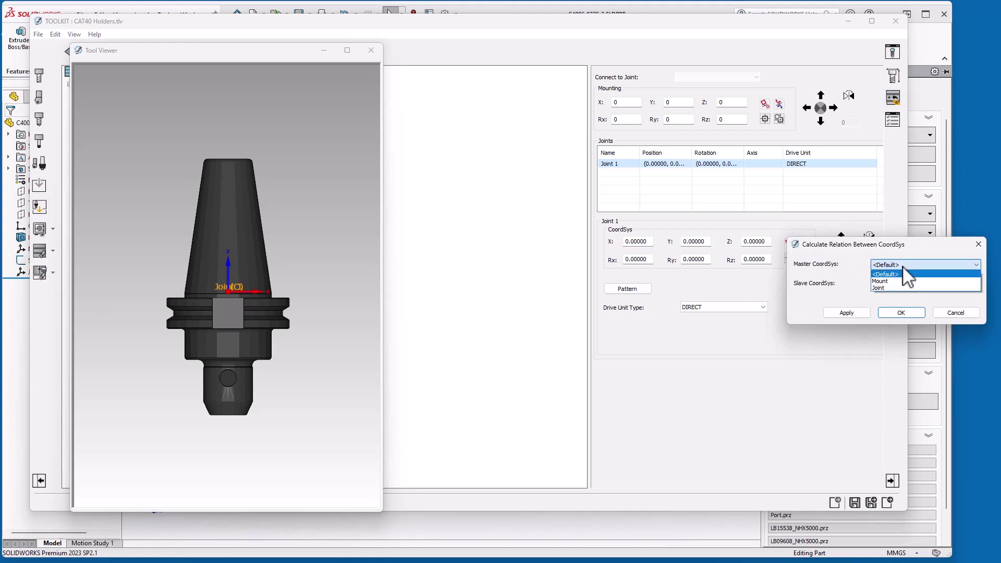
{"action": "left_click", "coordinate": [883, 280]}
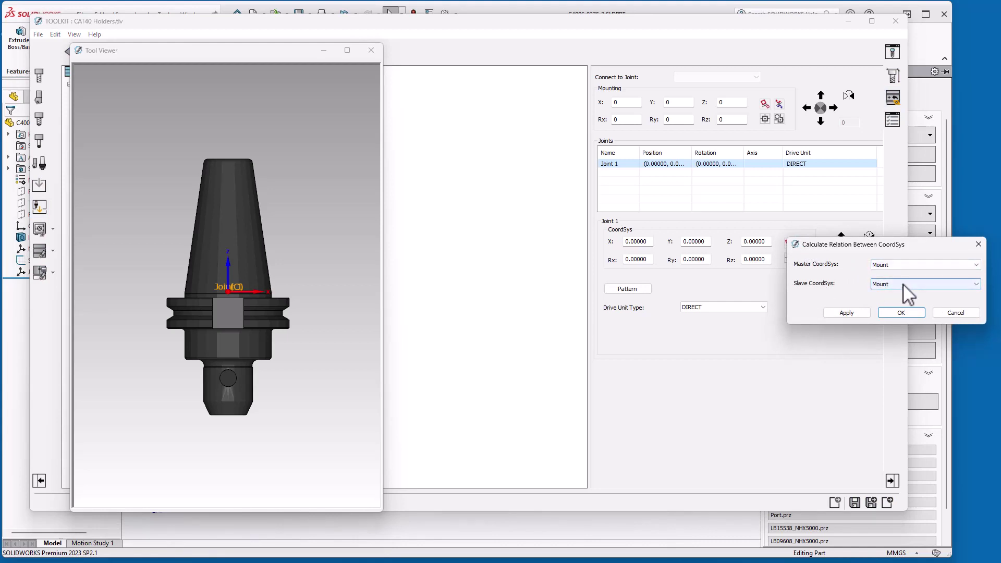
{"action": "left_click", "coordinate": [903, 285]}
{"action": "left_click", "coordinate": [885, 307]}
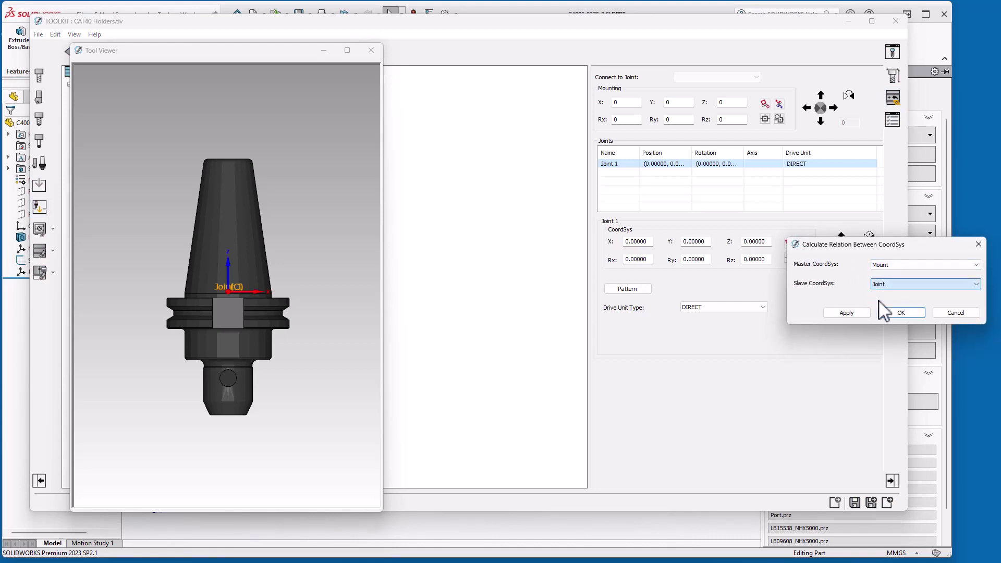
{"action": "left_click", "coordinate": [844, 311]}
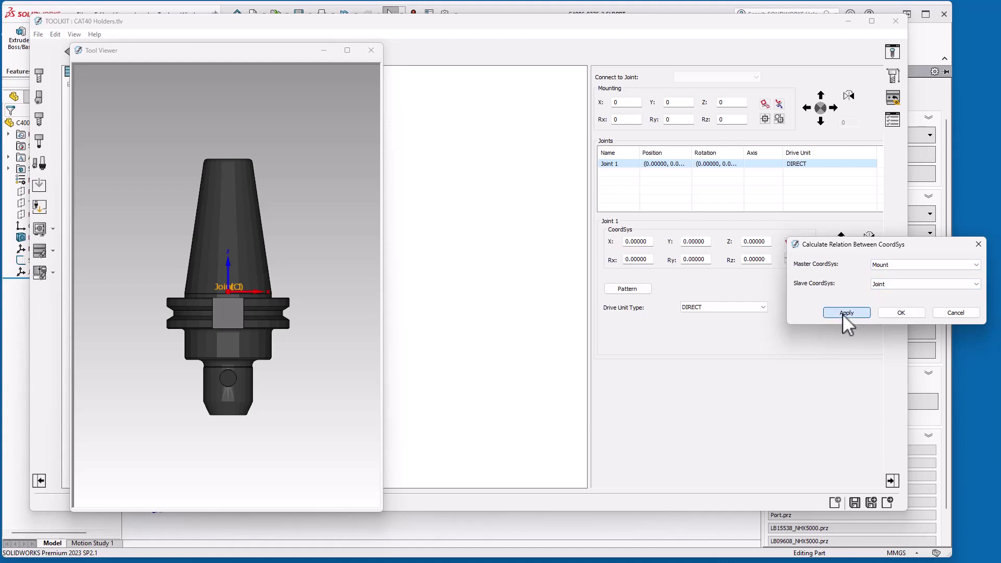
{"action": "left_click", "coordinate": [894, 308]}
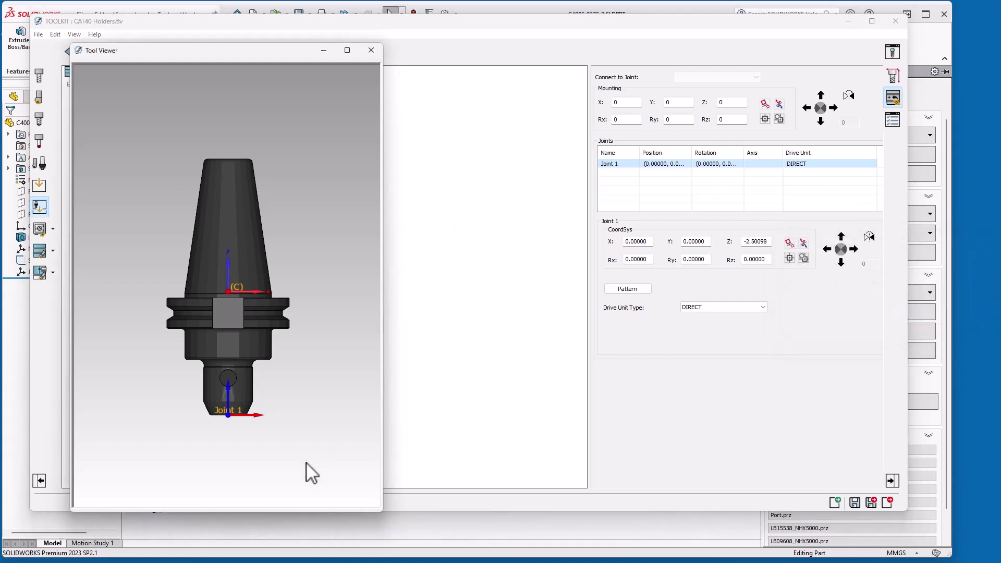
{"action": "middle_click_drag", "start_coordinate": [241, 447], "coordinate": [207, 370]}
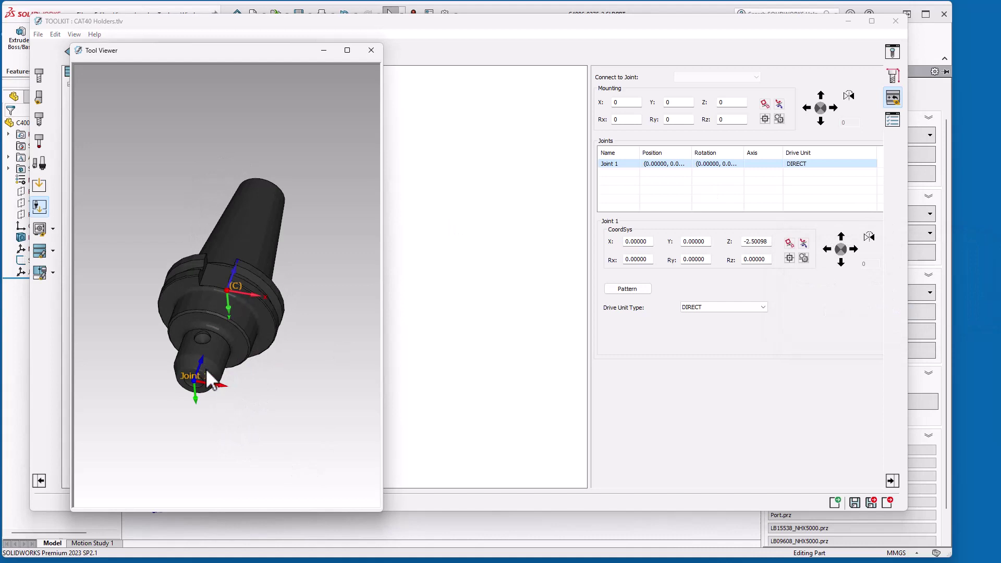
{"action": "scroll", "coordinate": [205, 368], "scroll_direction": "up", "scroll_amount": 5}
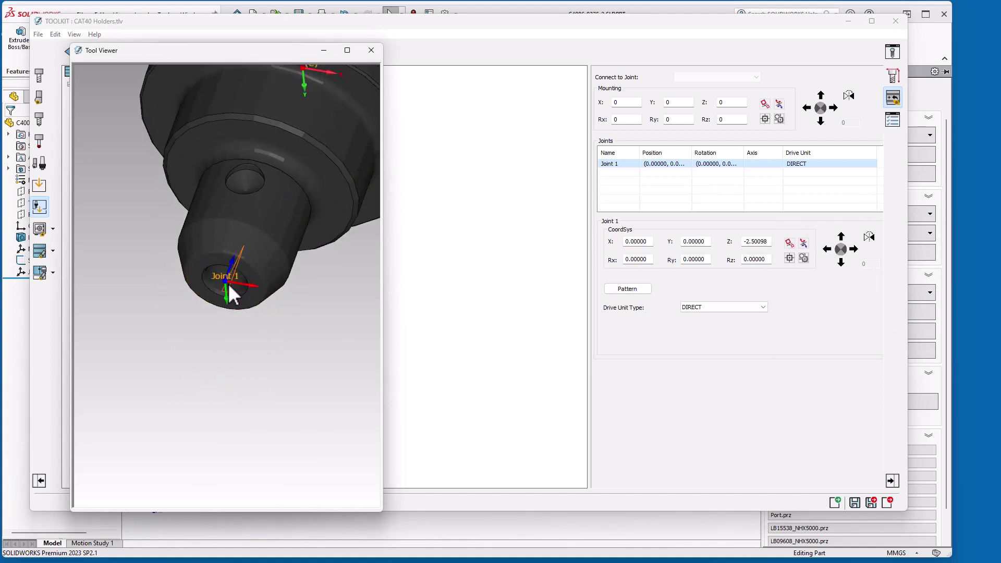
{"action": "mouse_move", "coordinate": [227, 283]}
{"action": "middle_mouse_down"}
{"action": "mouse_move", "coordinate": [200, 297]}
{"action": "mouse_move", "coordinate": [242, 286]}
{"action": "mouse_move", "coordinate": [223, 302]}
{"action": "middle_mouse_up"}
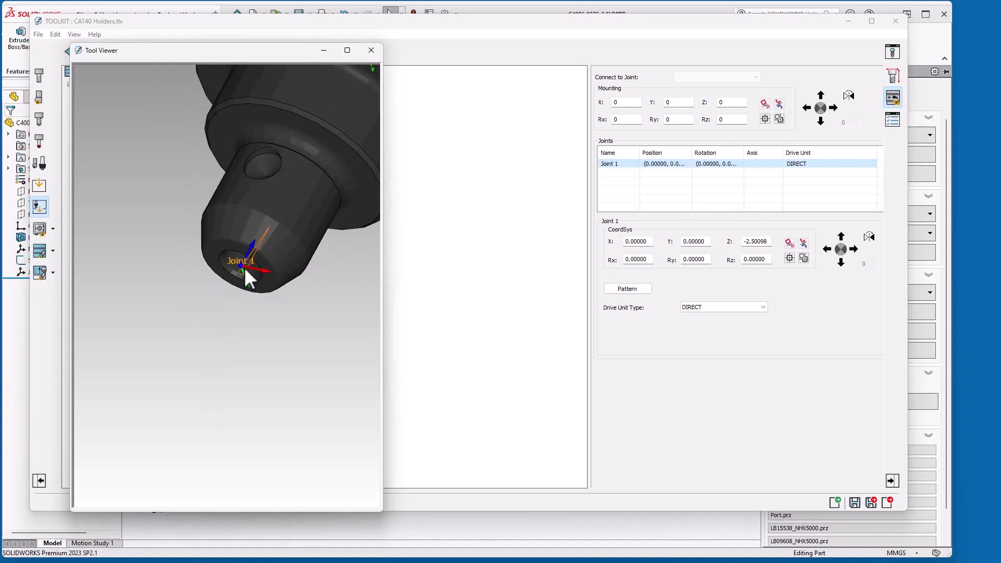
{"action": "scroll", "coordinate": [278, 333], "scroll_direction": "down", "scroll_amount": 2}
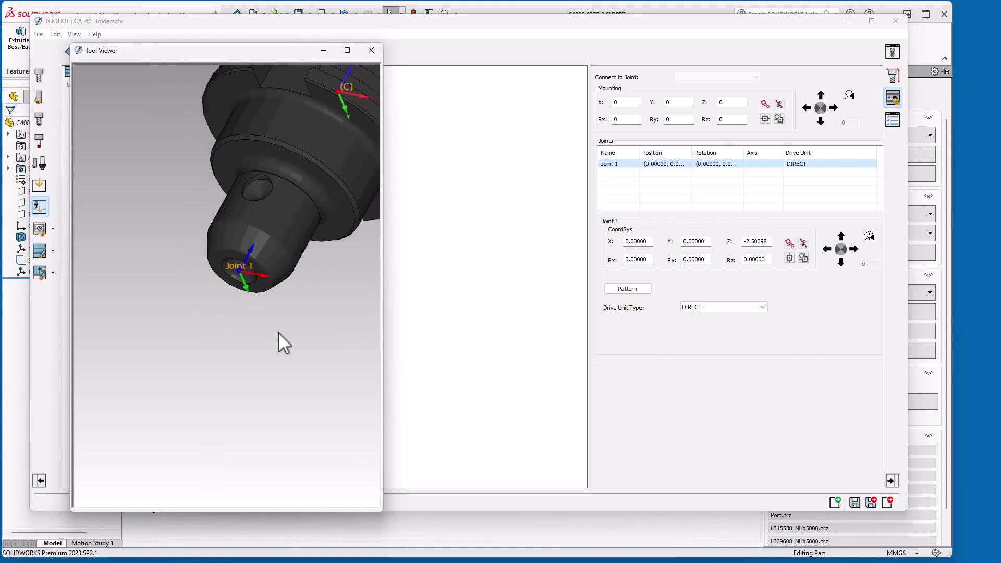